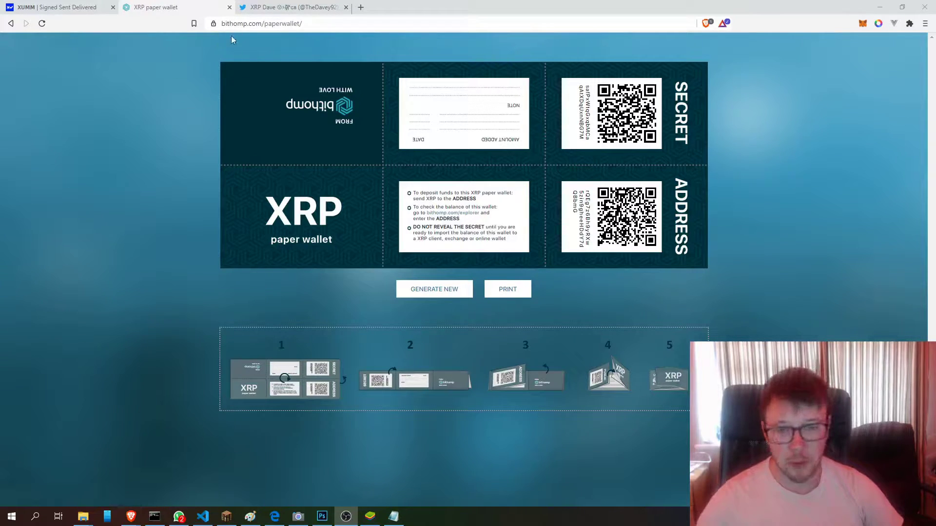
- Regenerate the Bithomp paper wallet four times to get a fresh secret and address
left_click(344, 26)
left_click(139, 132)
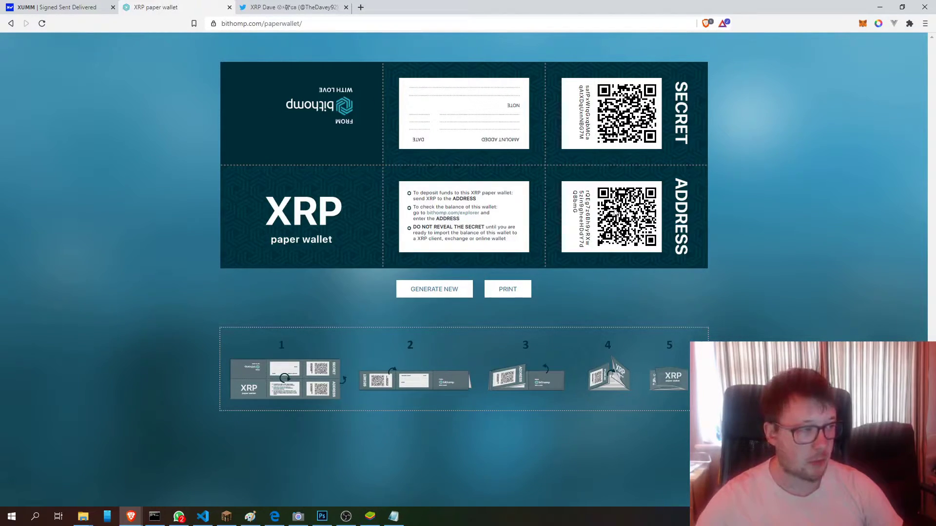
left_click(430, 292)
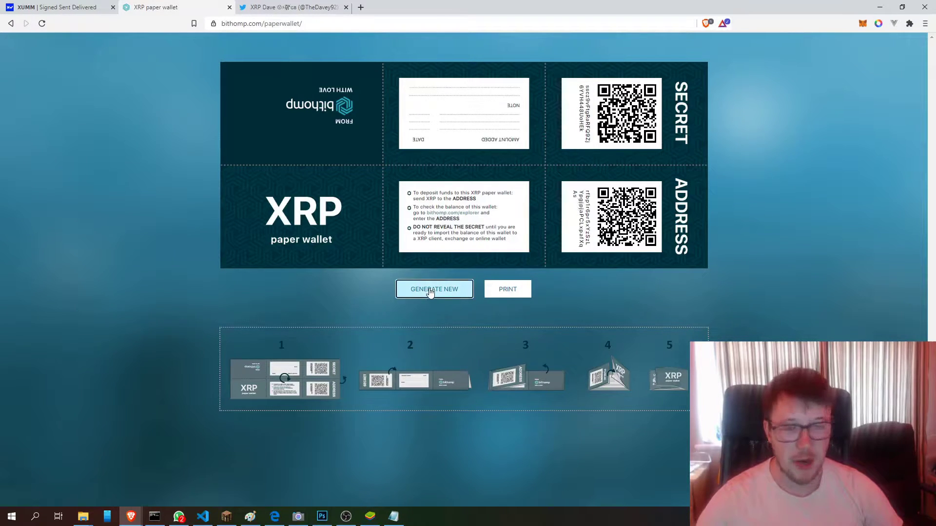
left_click(430, 288)
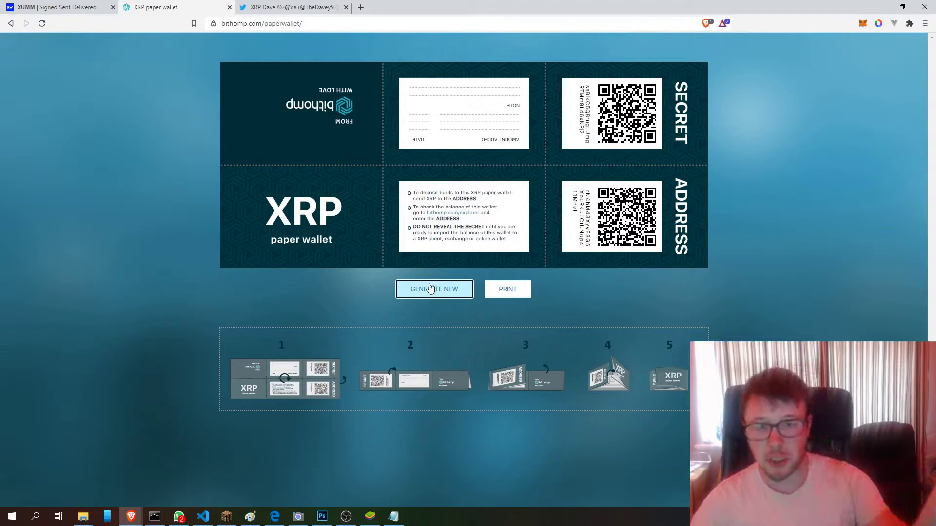
left_click(430, 287)
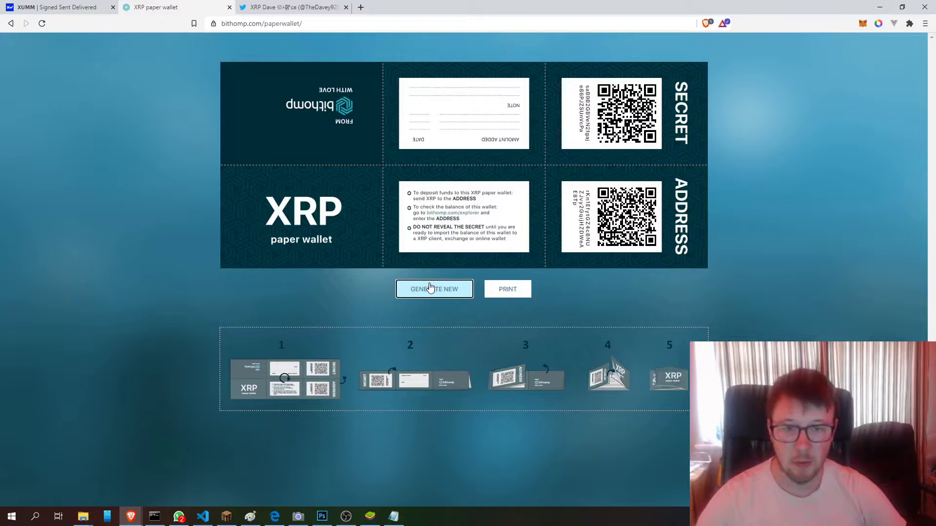
left_click(431, 287)
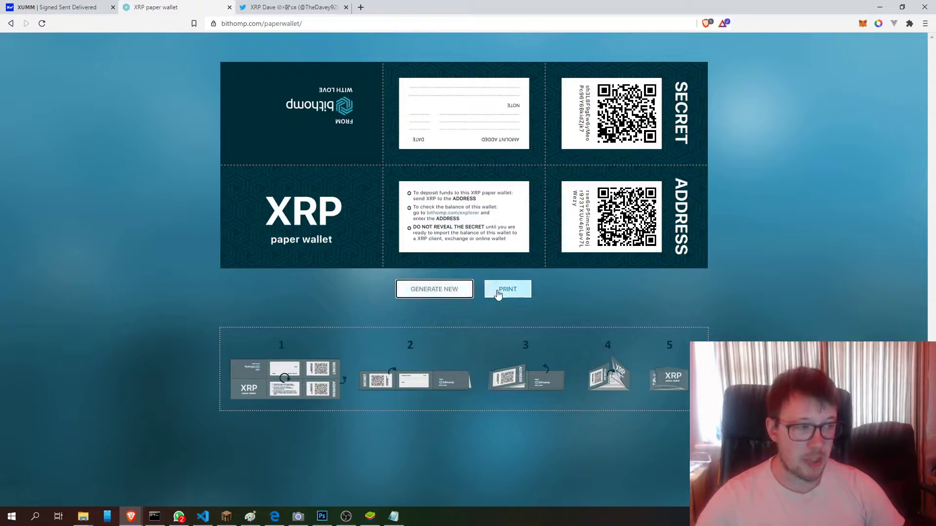
- Print the paper wallet to a PDF named 'XRP paper wallet.pdf' on the Desktop
left_click(497, 291)
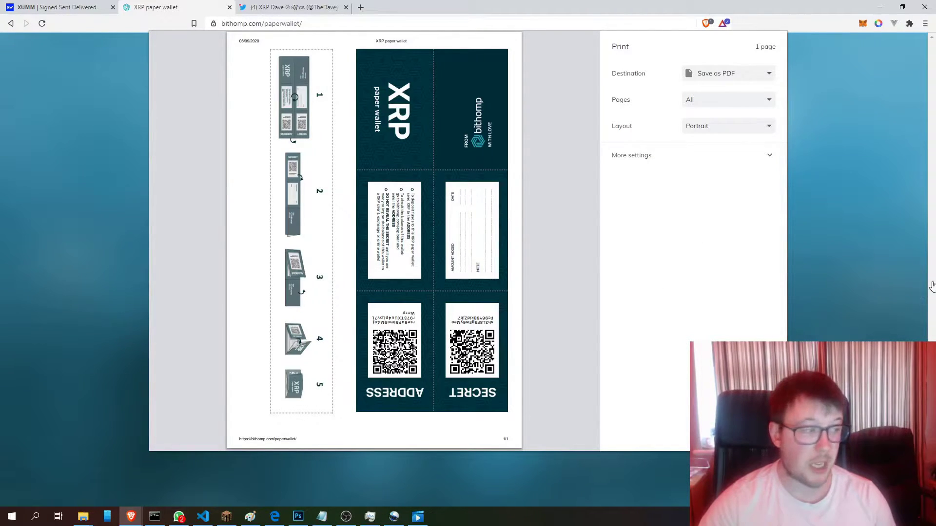
left_click(726, 436)
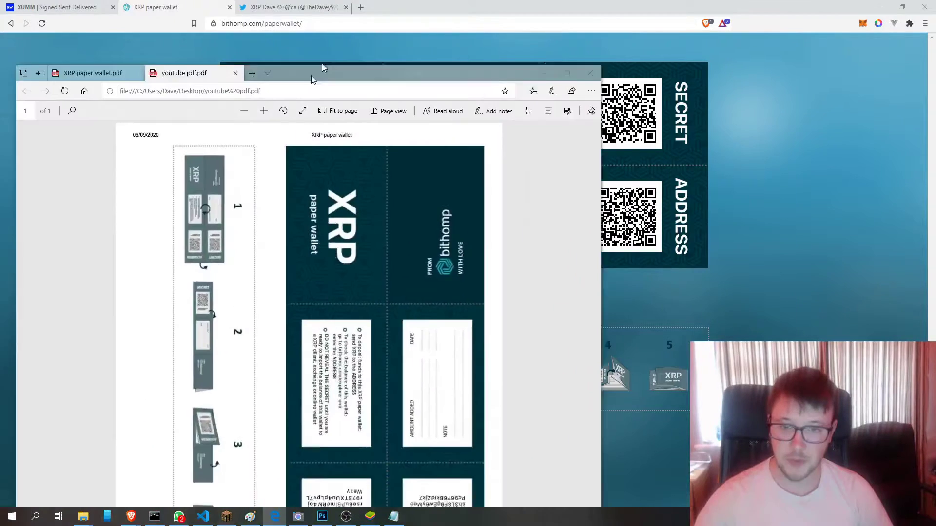
- Maximize the PDF viewer, scroll through the paper wallet, and close the XRP paper wallet.pdf tab
left_click_drag(322, 68, 318, 4)
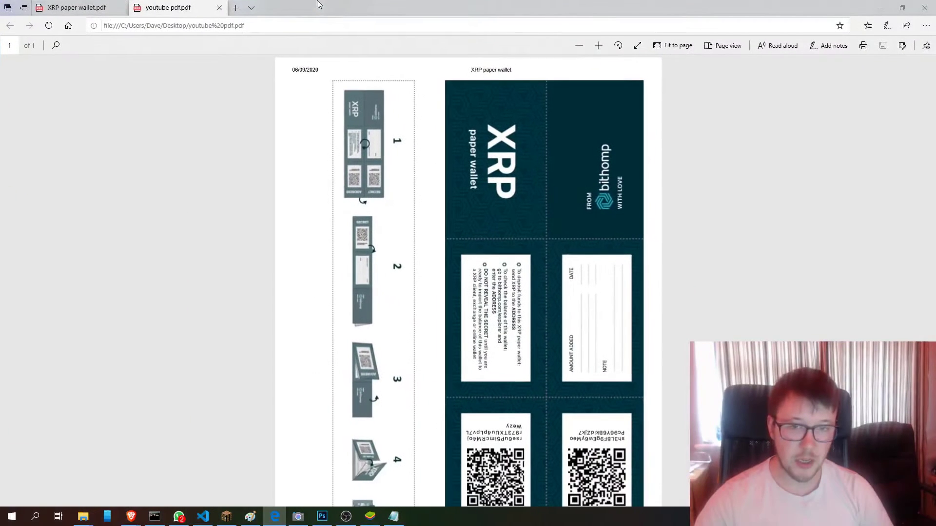
scroll(449, 400, "down", 2)
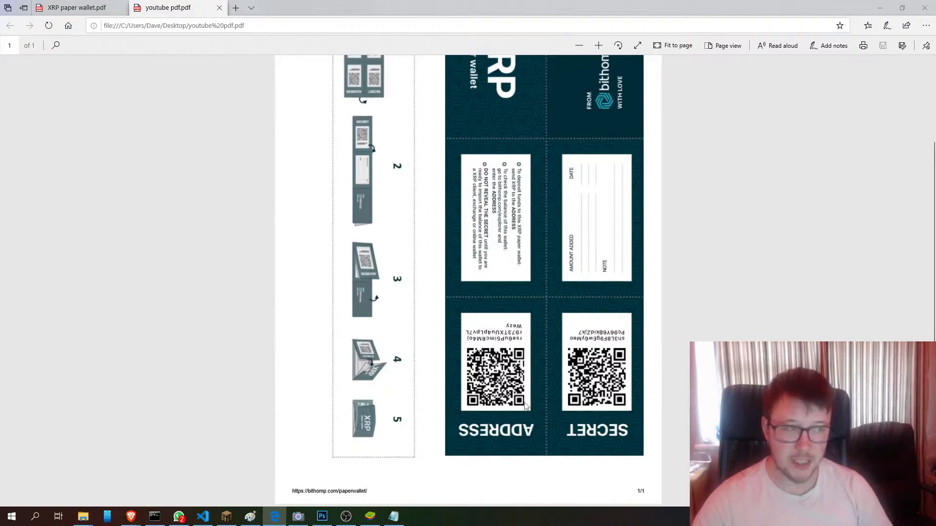
scroll(490, 346, "up", 1)
scroll(490, 346, "up", 2)
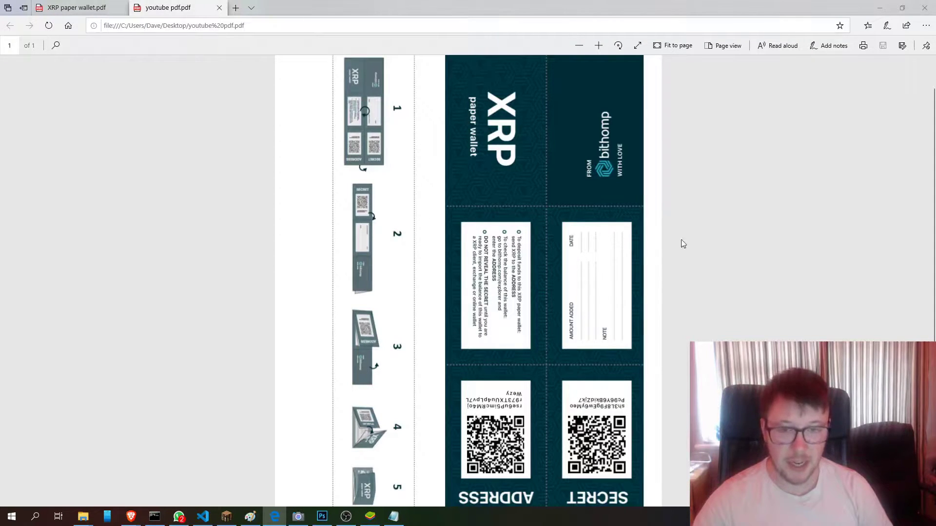
left_click(122, 8)
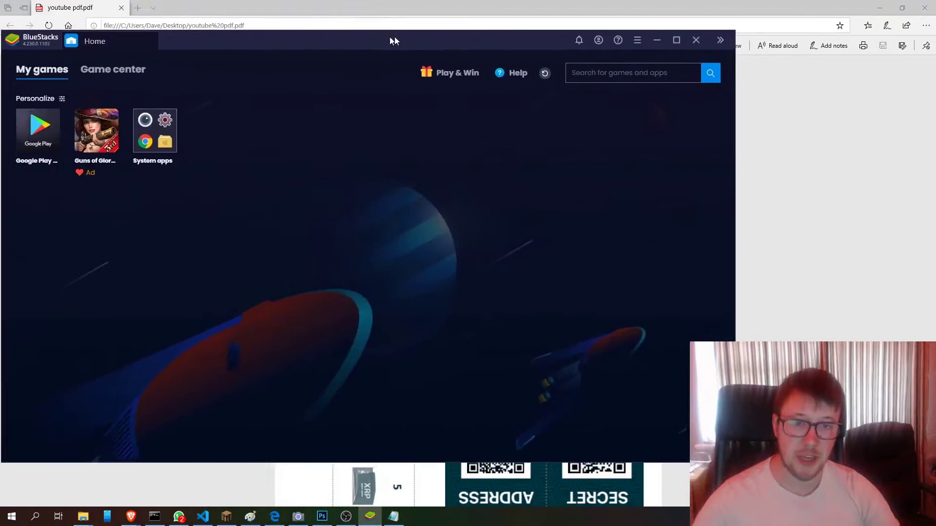
- Maximize BlueStacks and install the XUMM (Early Access) app from Google Play
left_click_drag(394, 37, 476, 64)
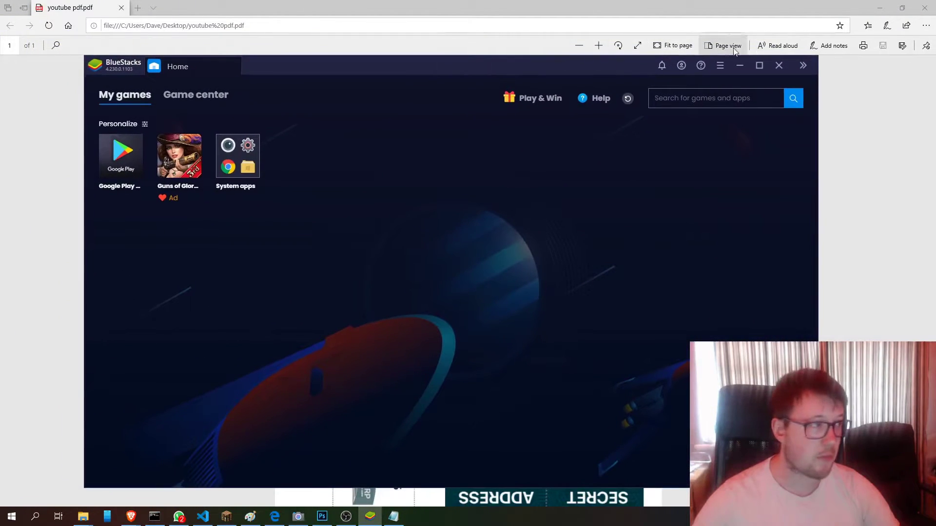
left_click(760, 65)
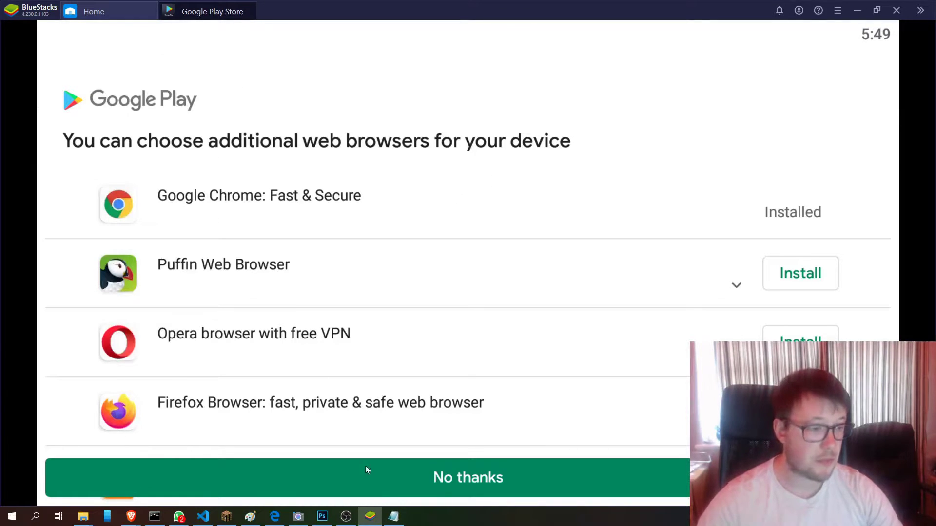
left_click(389, 482)
left_click(152, 138)
left_click(769, 167)
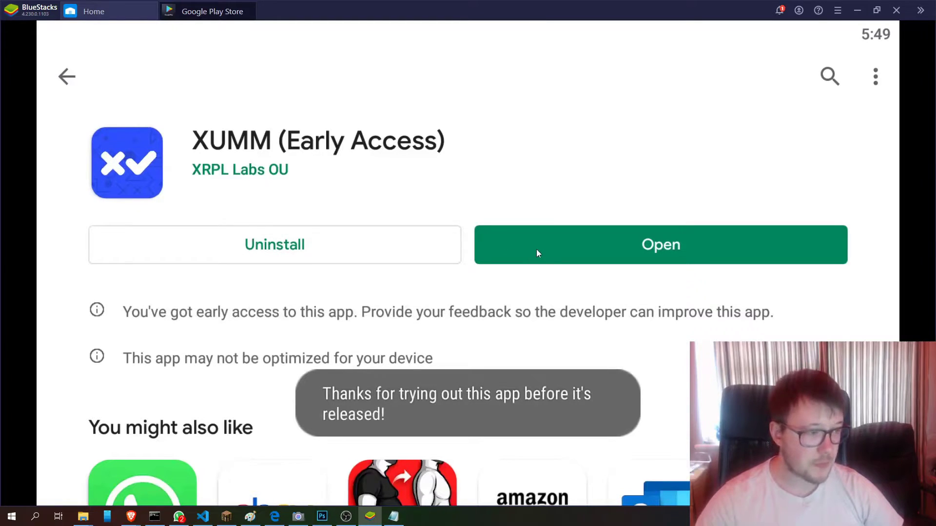
- Launch XUMM and set a six-digit app passcode, entering it twice
left_click(537, 251)
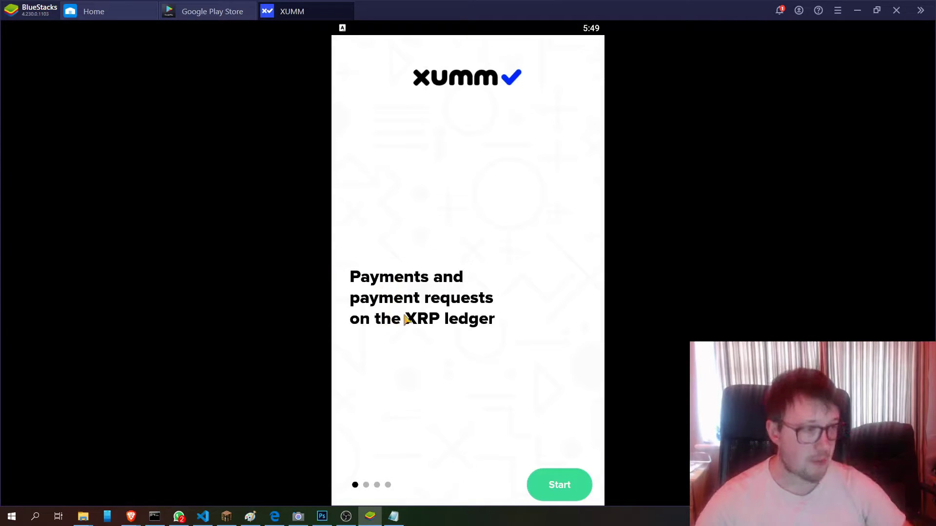
left_click(559, 487)
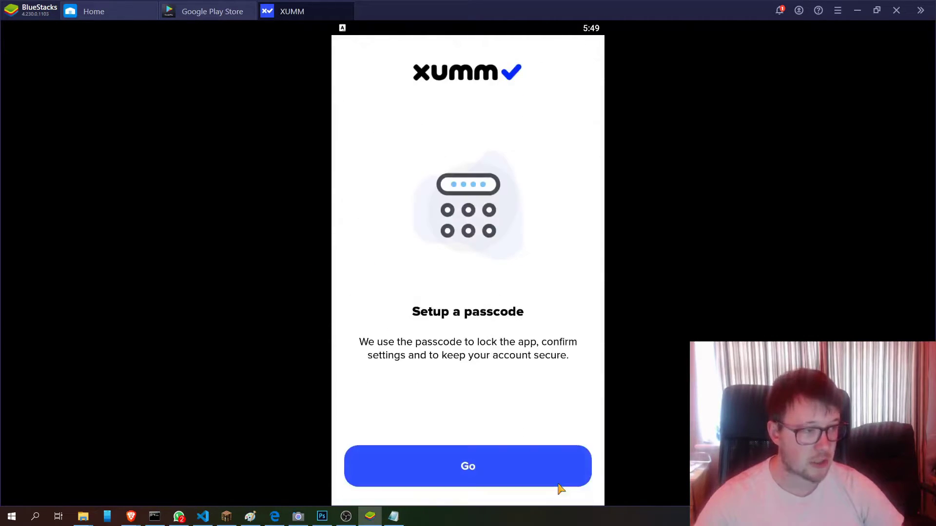
left_click(476, 467)
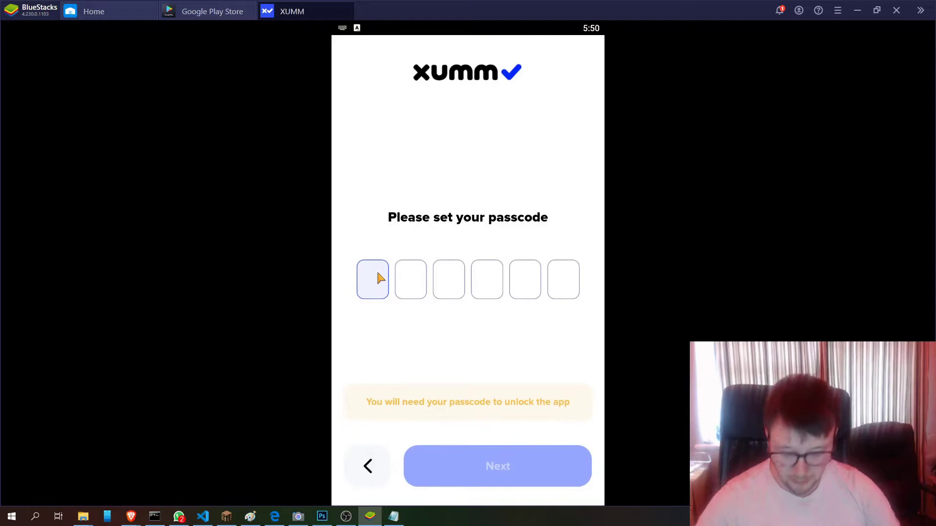
type("123")
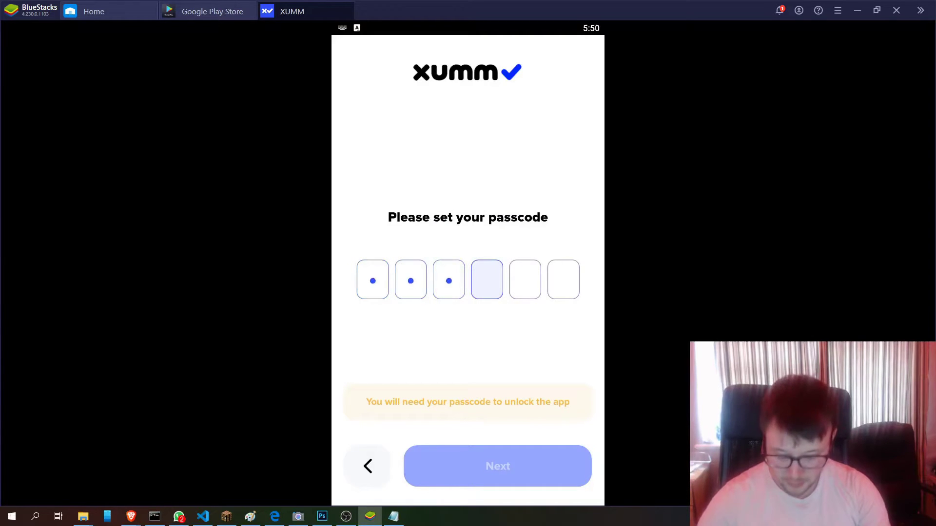
type("456")
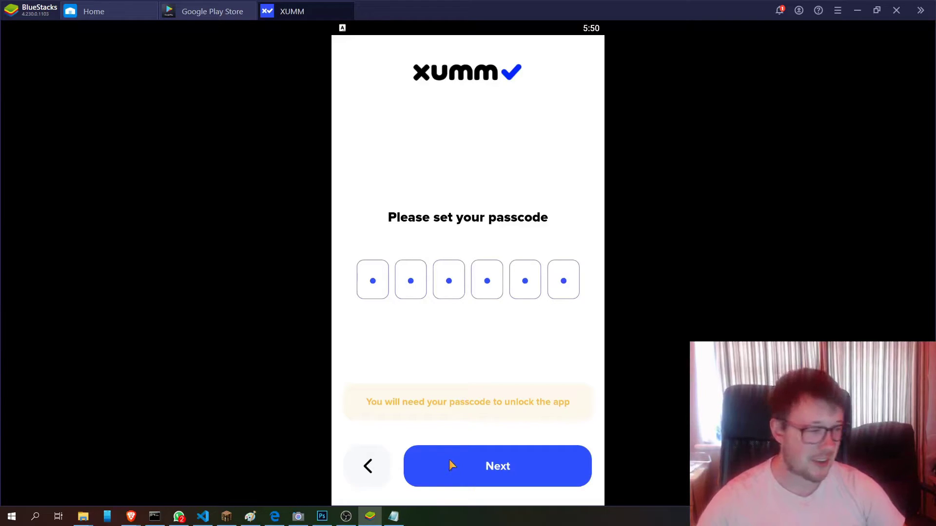
left_click(449, 461)
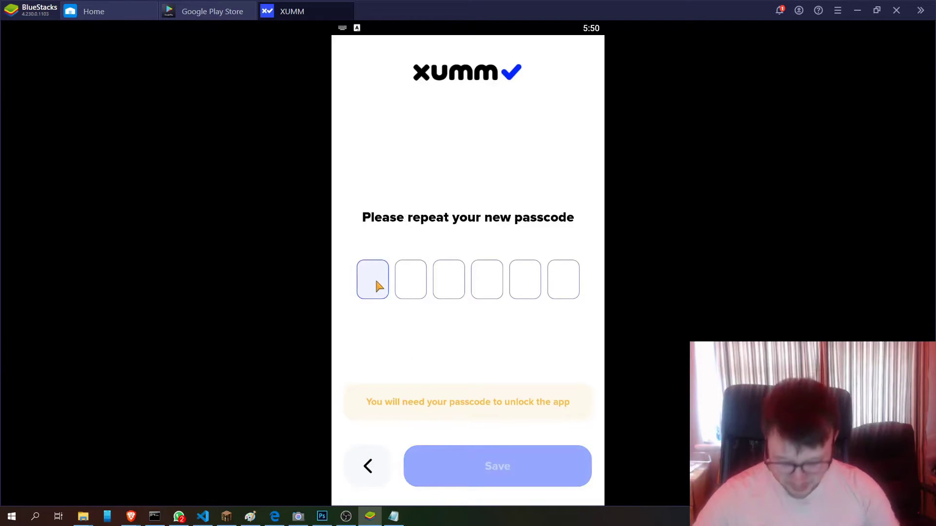
type("123456")
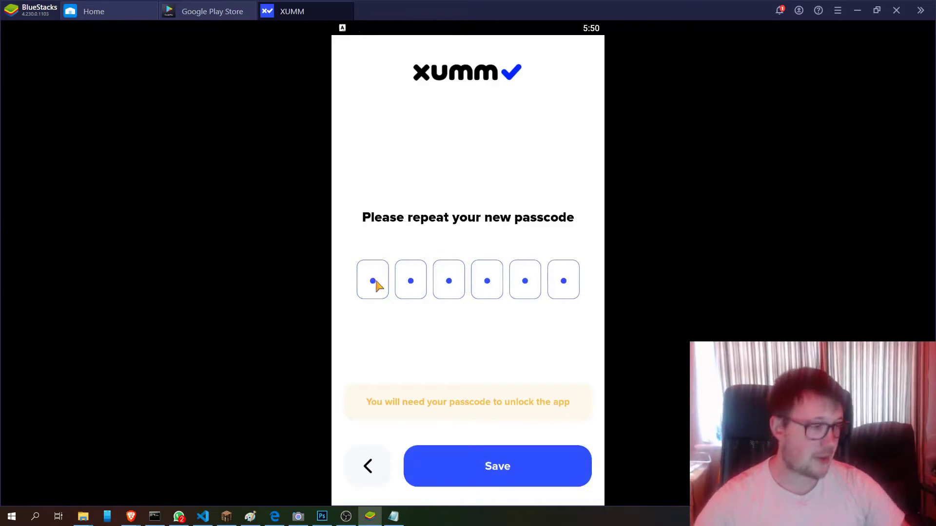
left_click(496, 473)
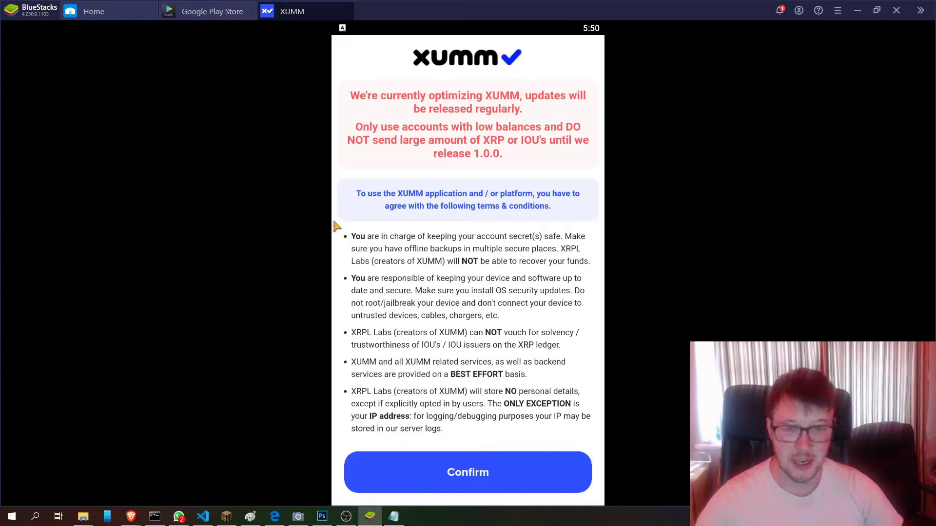
- Accept the XUMM terms and scroll through the What's new release notes
left_click(434, 477)
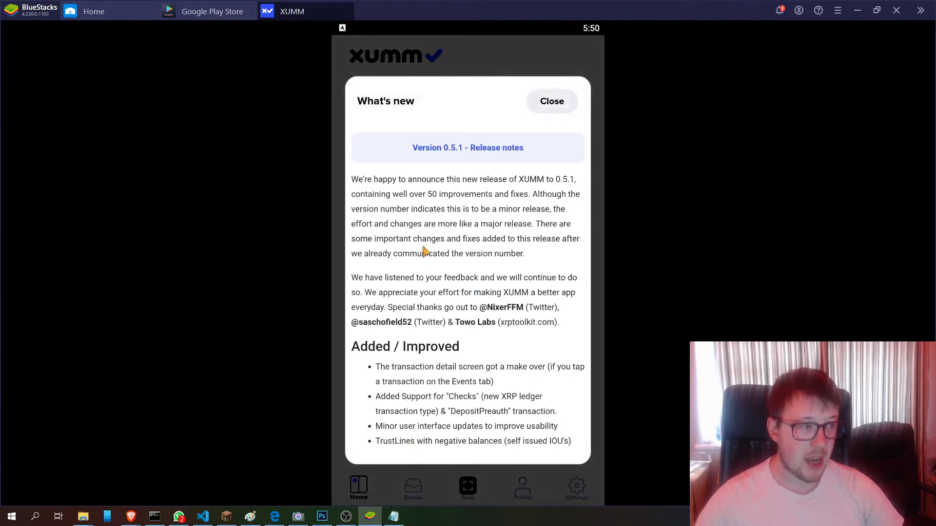
scroll(429, 248, "down", 5)
scroll(433, 281, "down", 10)
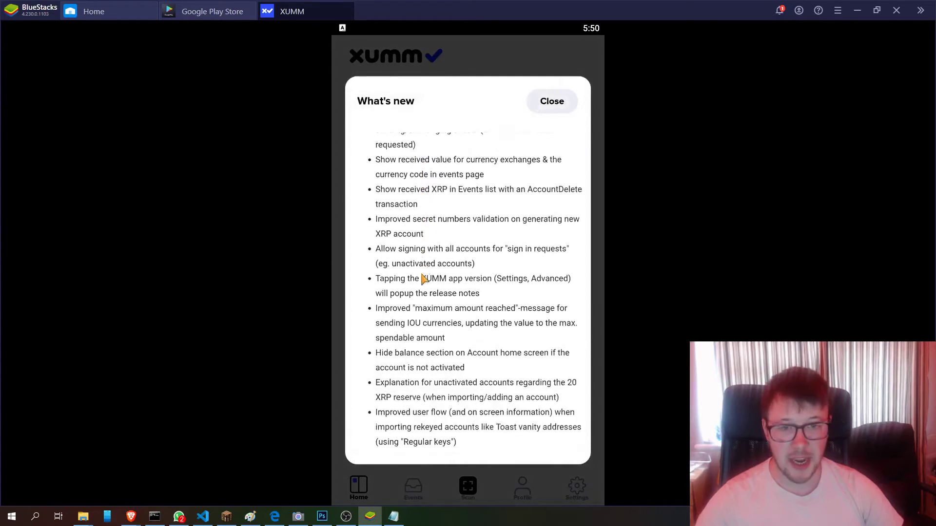
scroll(420, 273, "down", 3)
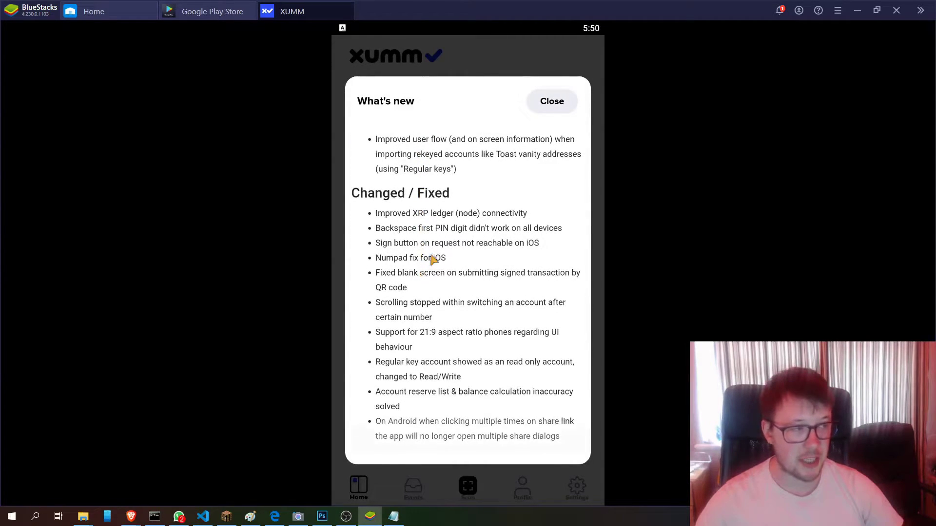
- Dismiss the release notes and start importing an existing account with Full access
left_click(541, 105)
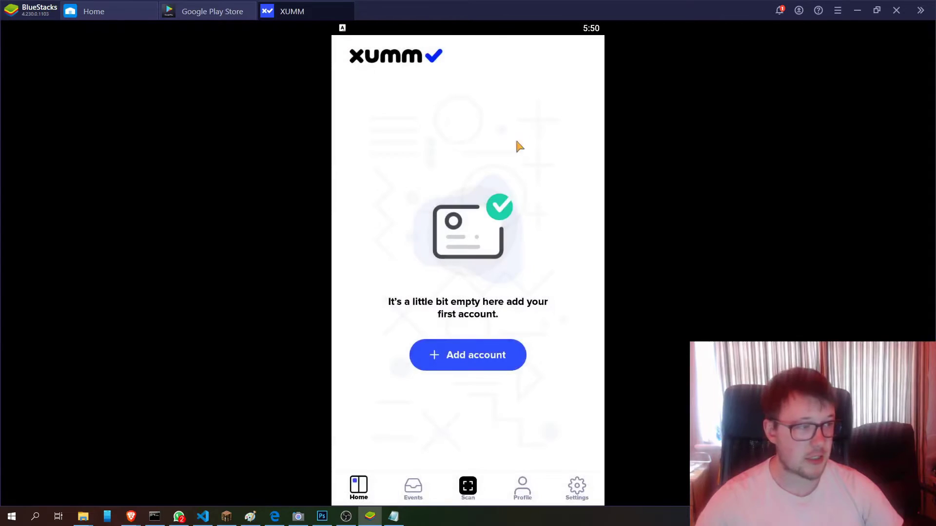
left_click(456, 362)
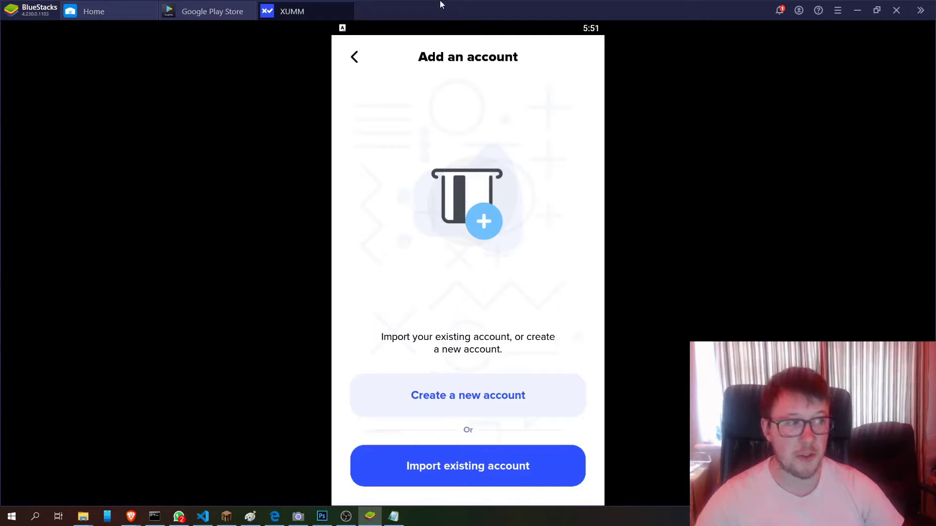
left_click(421, 473)
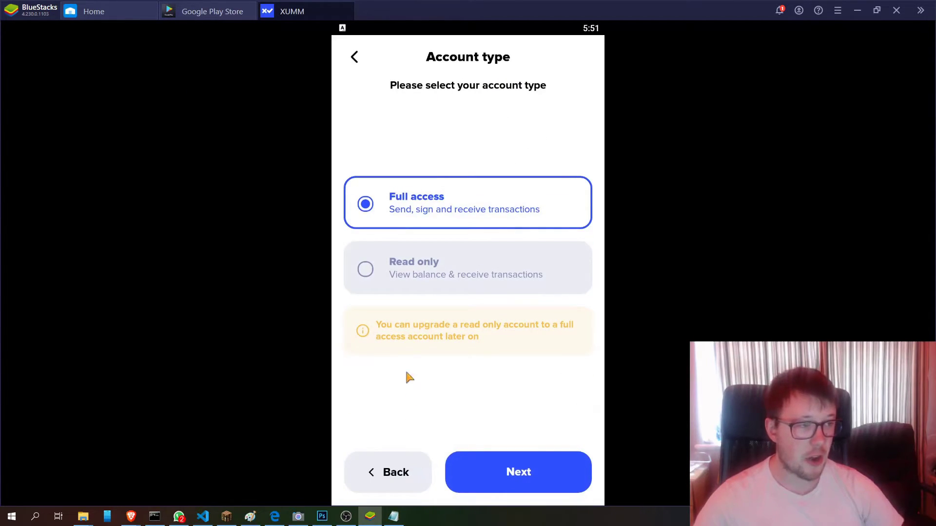
left_click(384, 273)
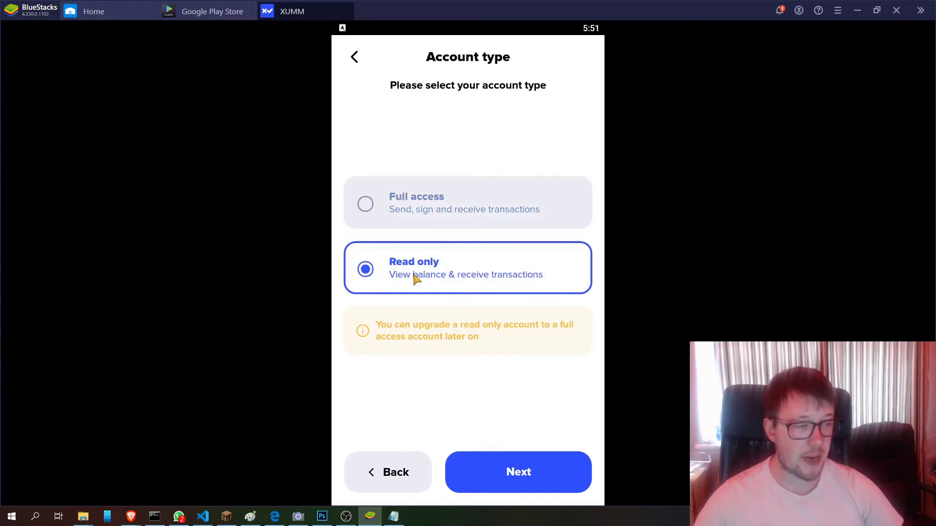
left_click(379, 203)
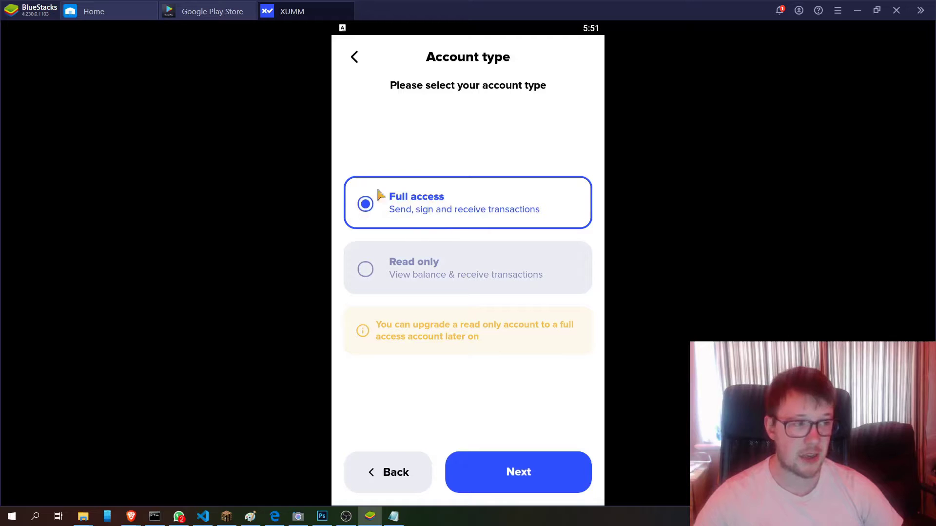
left_click(383, 471)
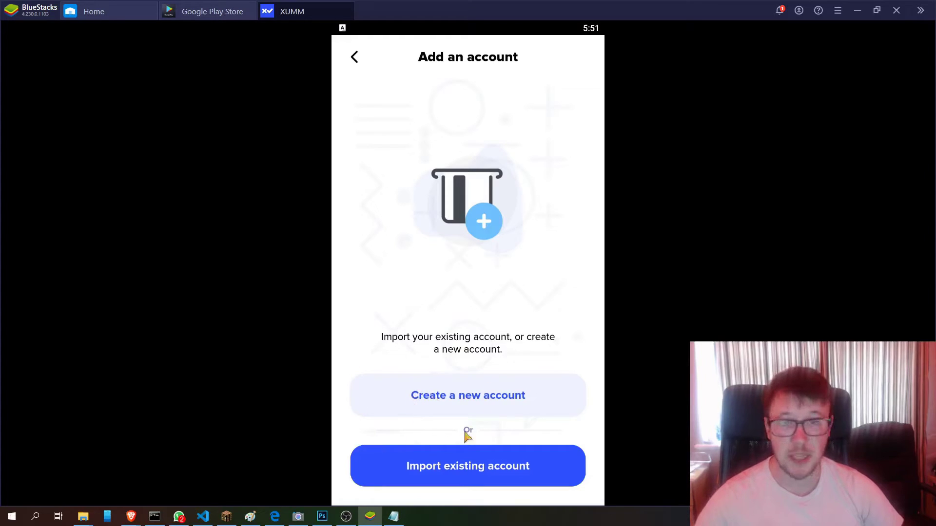
left_click(428, 467)
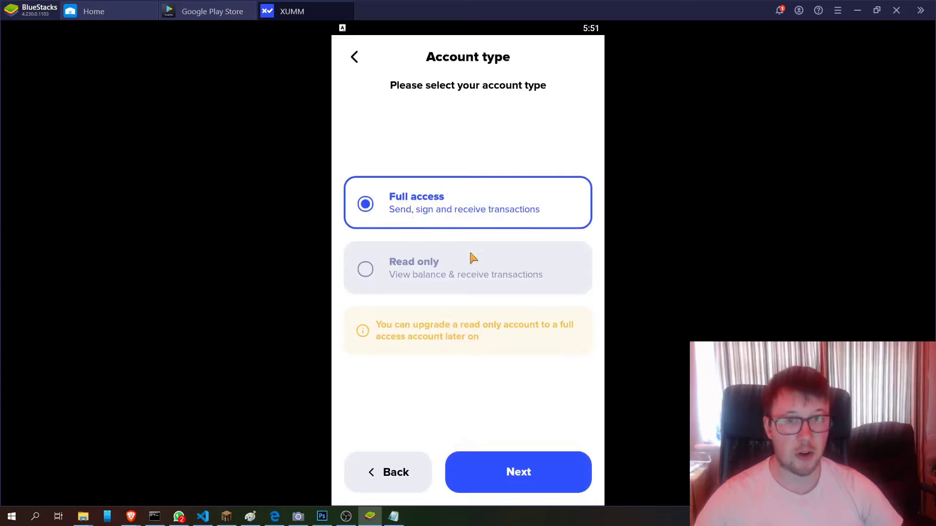
left_click(498, 471)
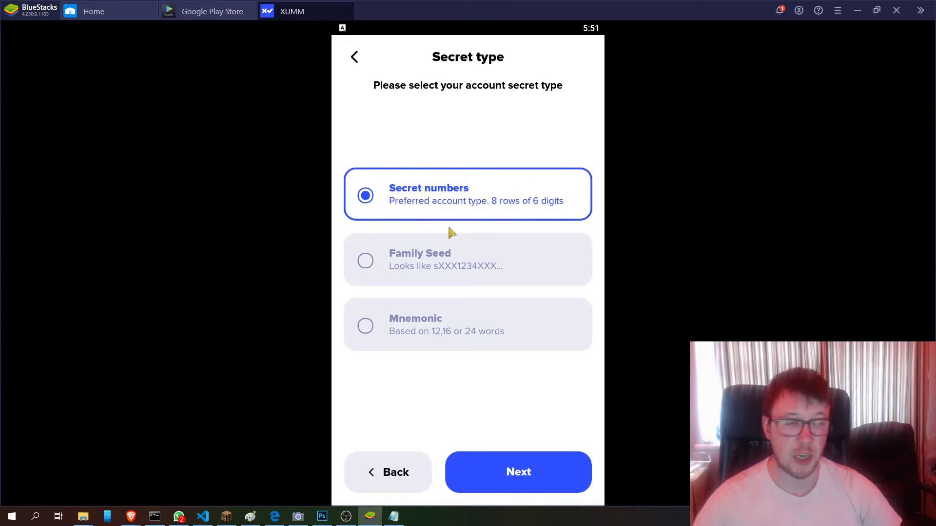
- Choose Family Seed as the secret type and continue to seed entry
left_click(371, 263)
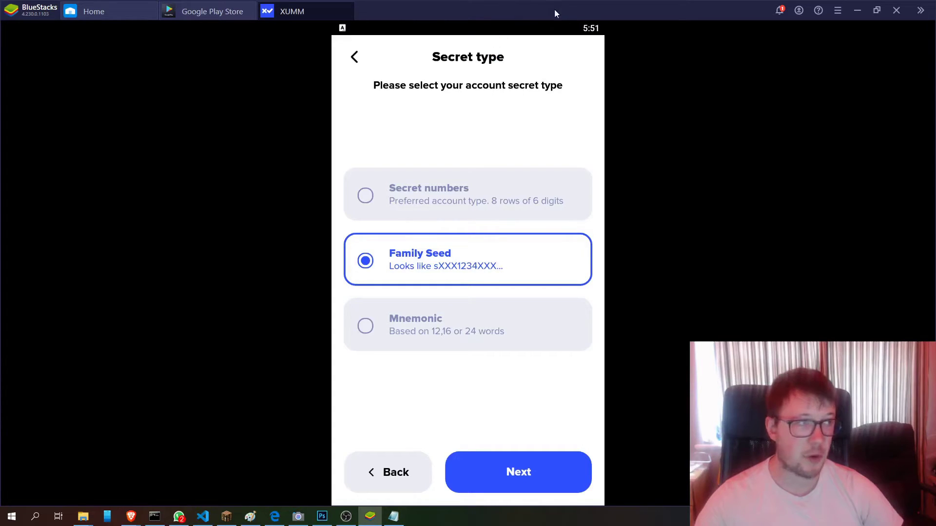
left_click(514, 485)
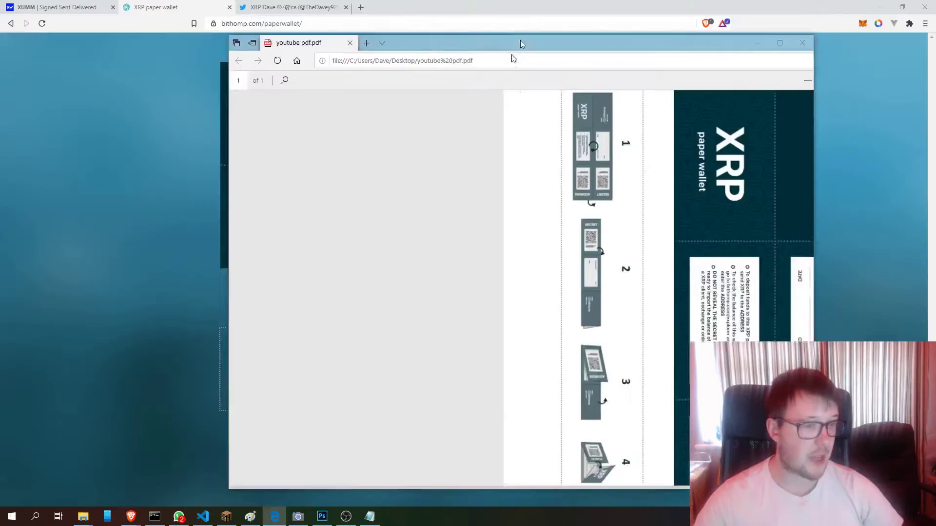
left_click_drag(519, 40, 295, 357)
- Copy the paper wallet's secret from Bithomp into XUMM's Family Seed field and continue
left_click_drag(586, 85, 578, 135)
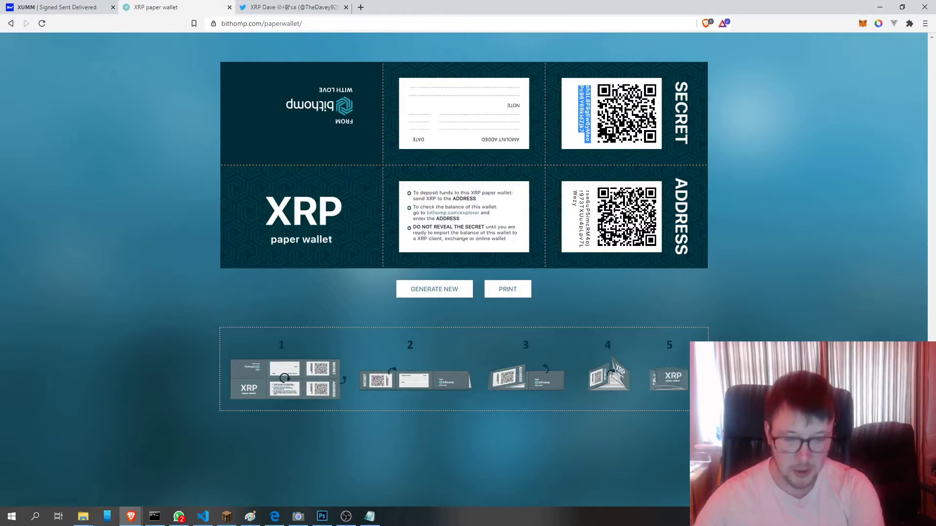
key("alt+Tab")
left_click(433, 162)
key("ctrl+v")
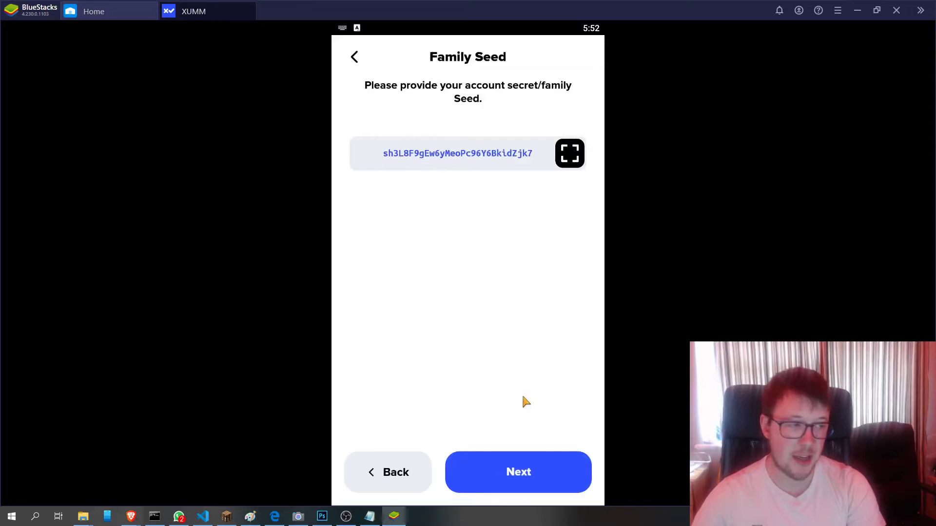
left_click(513, 476)
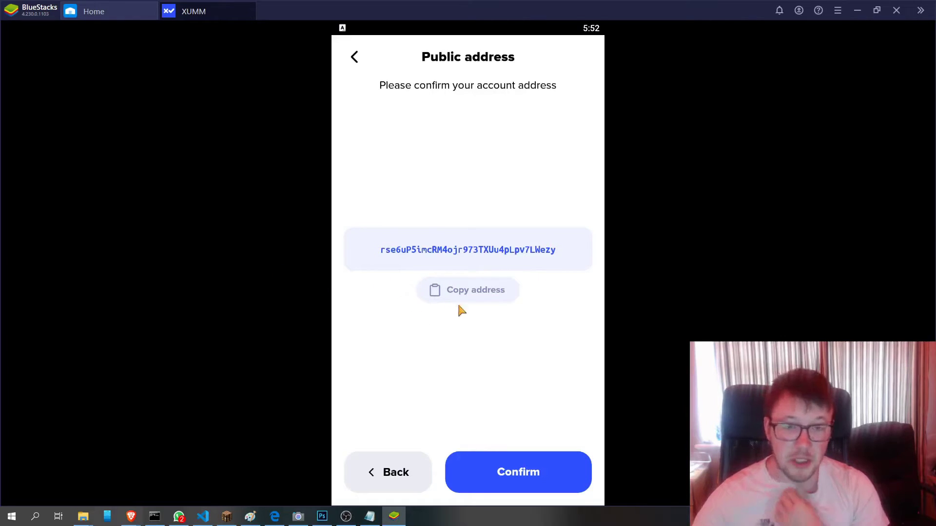
- Confirm the public address, keep Standard security, and give the account a custom label
left_click(509, 475)
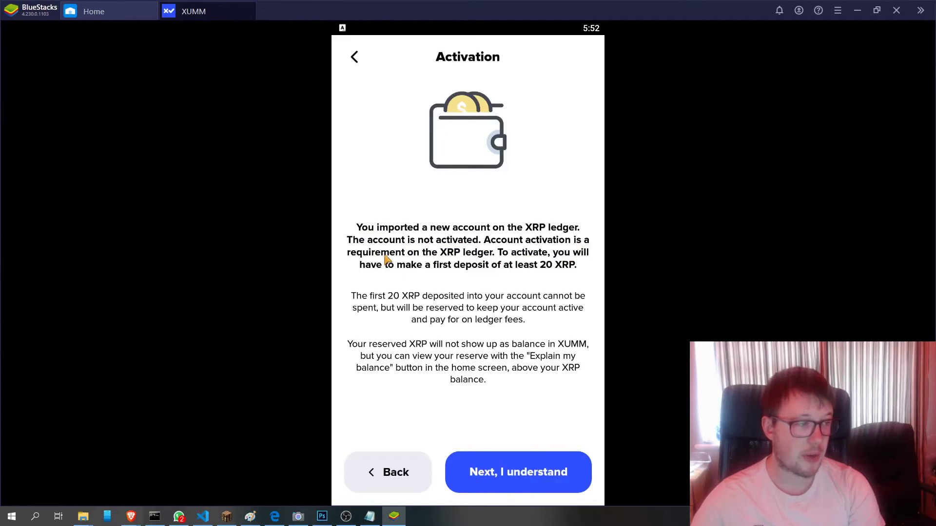
left_click(504, 479)
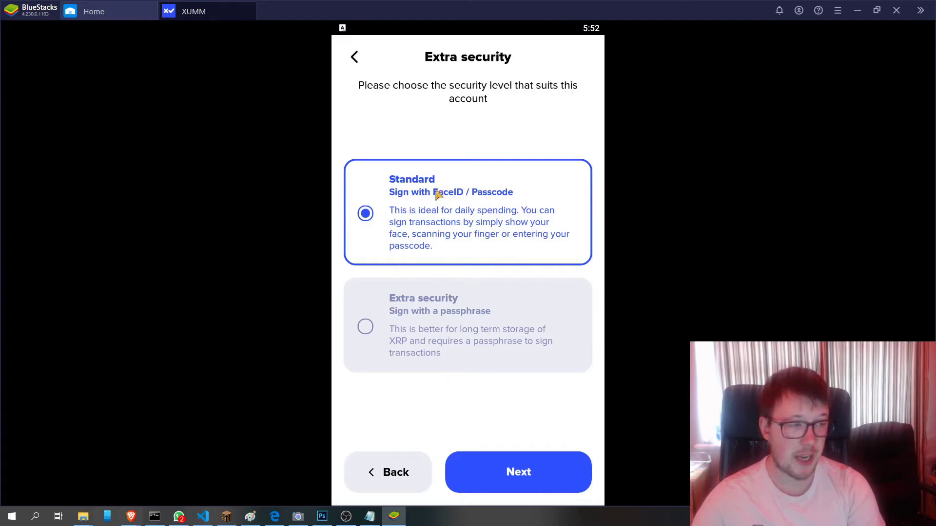
left_click(498, 471)
left_click(468, 175)
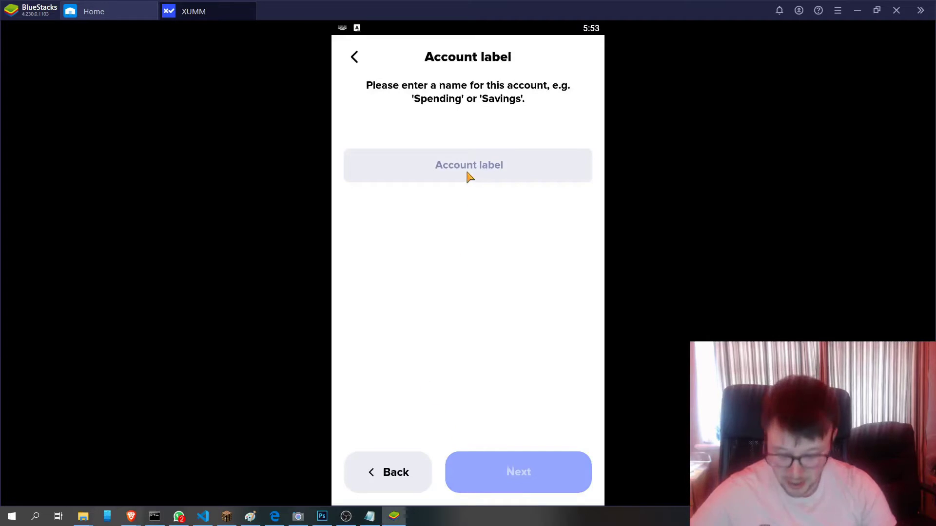
type("XRP DAVE")
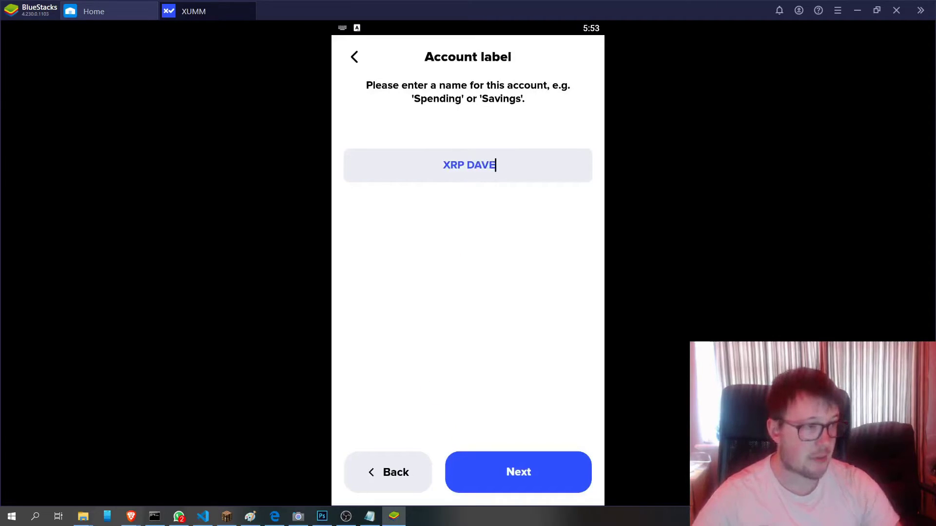
left_click(502, 478)
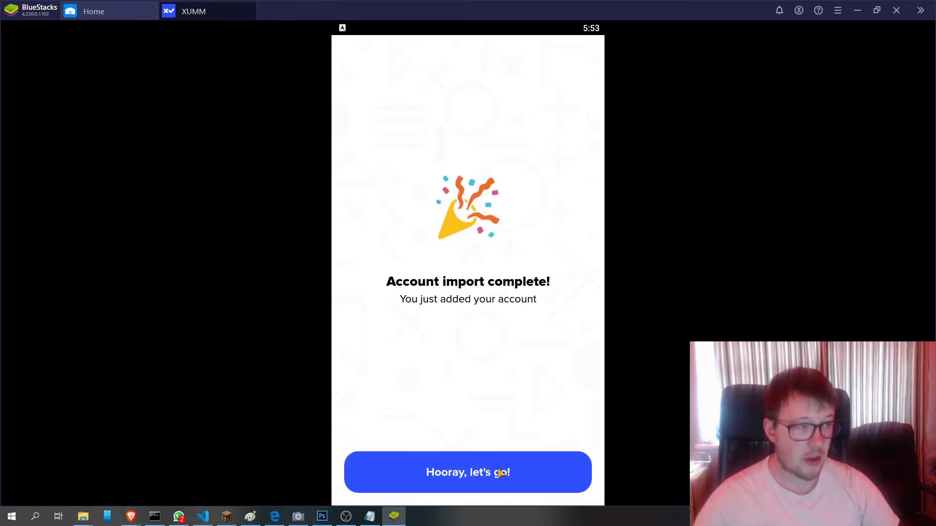
- Open the new account's home, preview the Request QR code and Send screen, then return
left_click(459, 479)
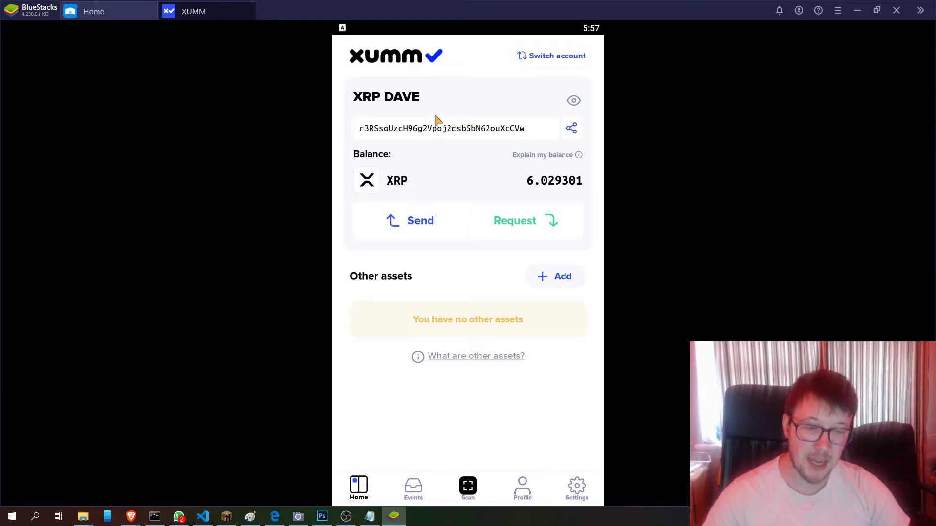
left_click(509, 229)
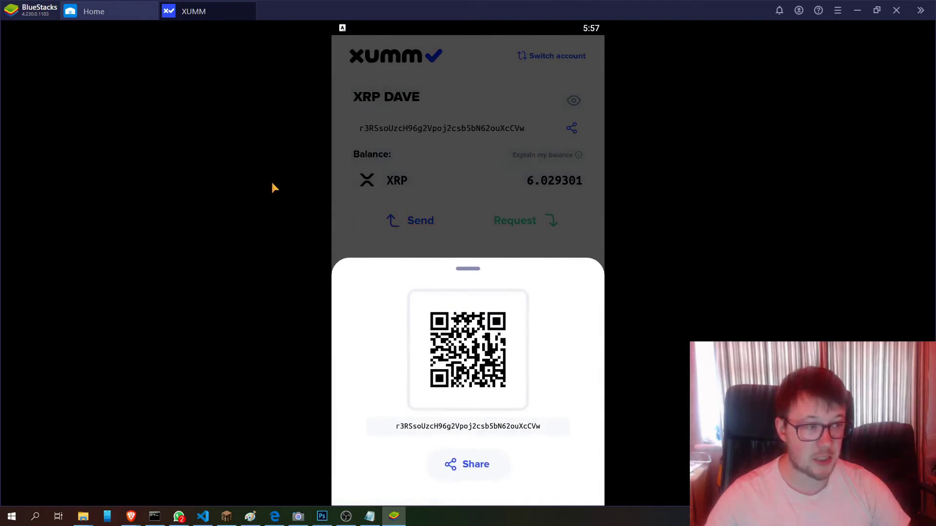
left_click(390, 222)
left_click(399, 225)
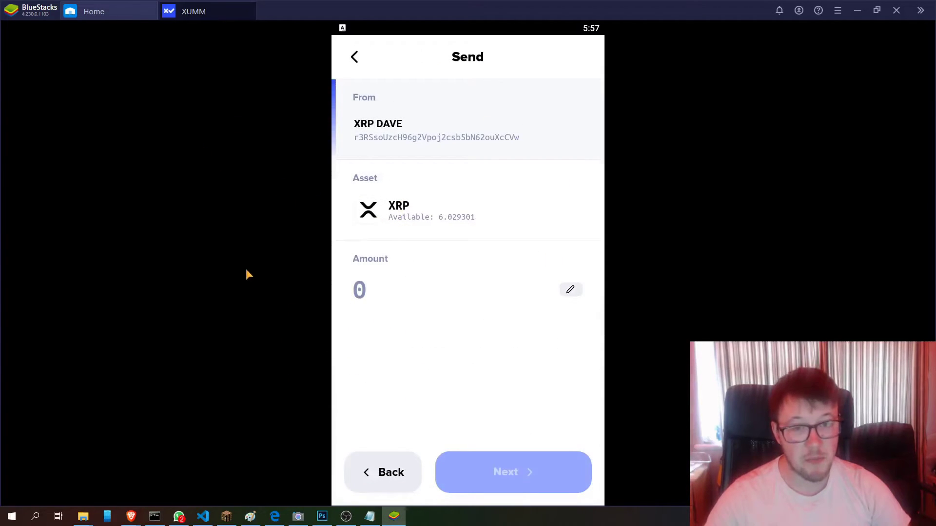
left_click(354, 56)
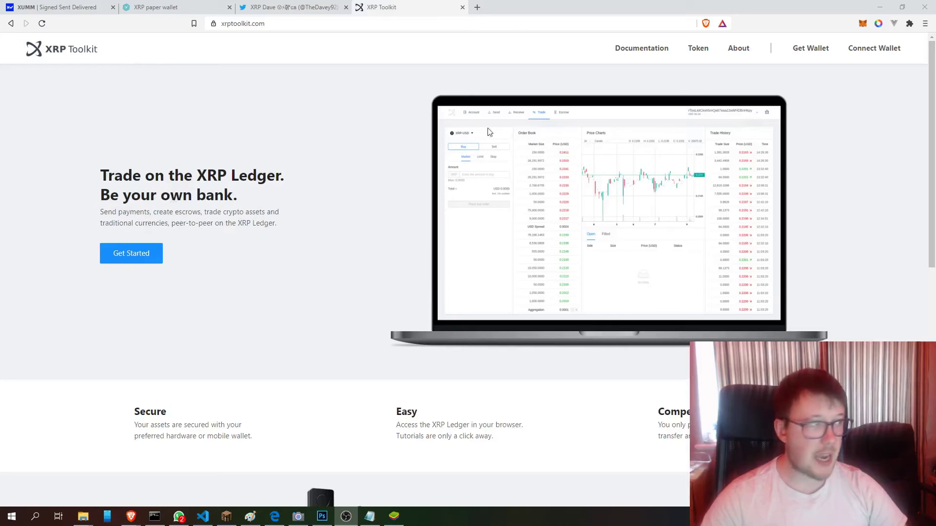
- Connect XRP Toolkit to the Xumm app, approving the sign-in in XUMM with the passcode
left_click(870, 46)
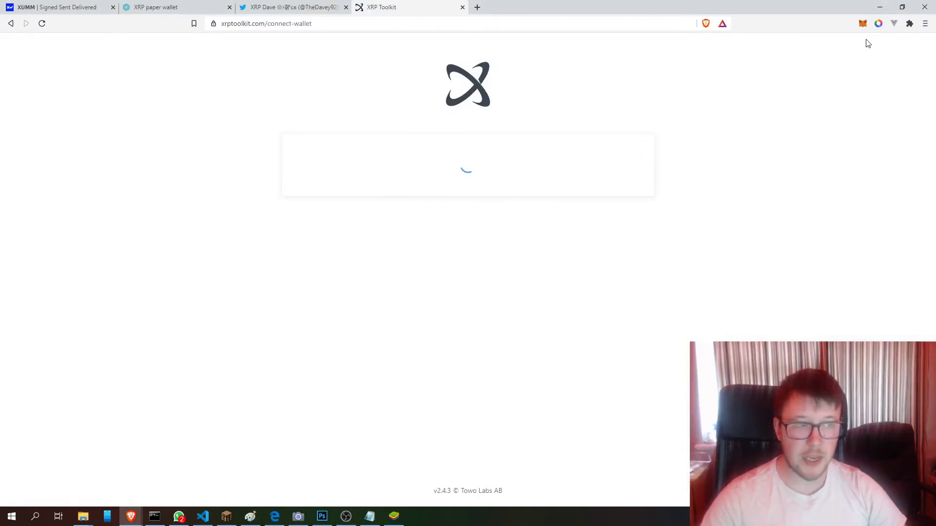
left_click(311, 226)
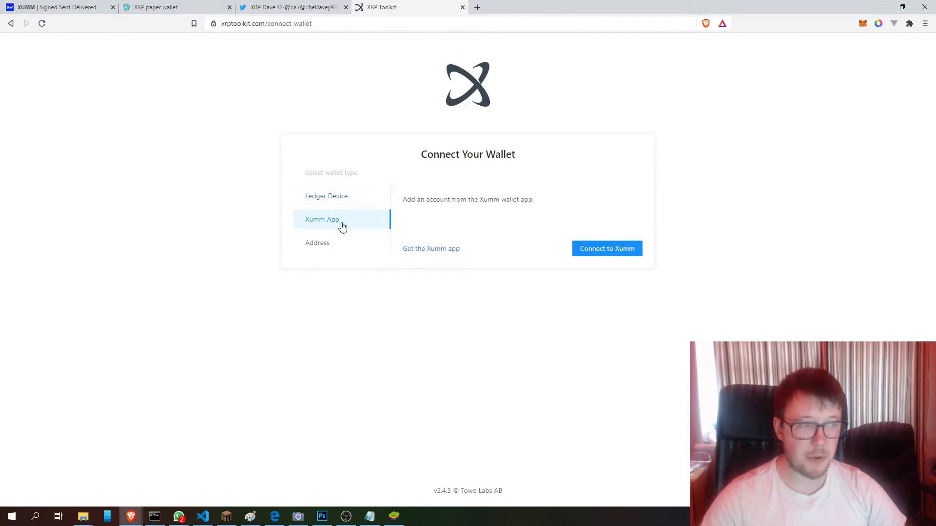
left_click(600, 255)
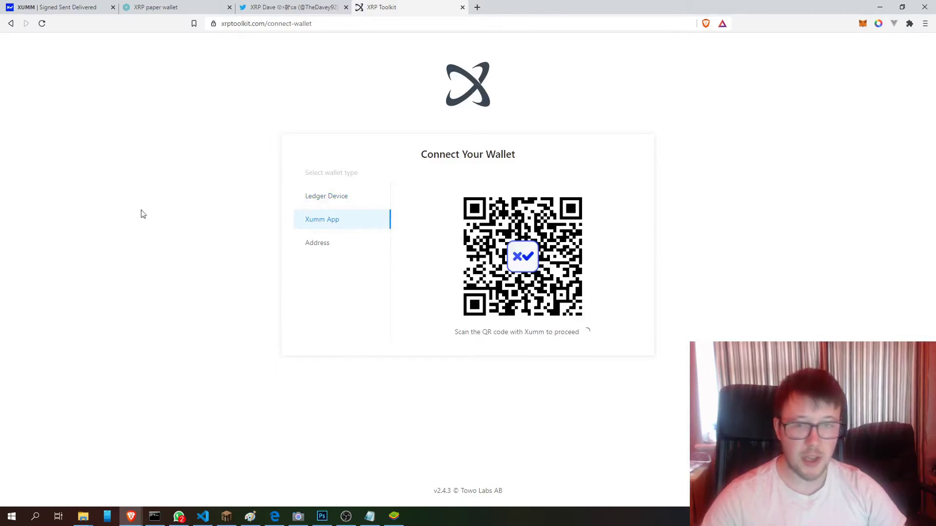
key("alt+Tab")
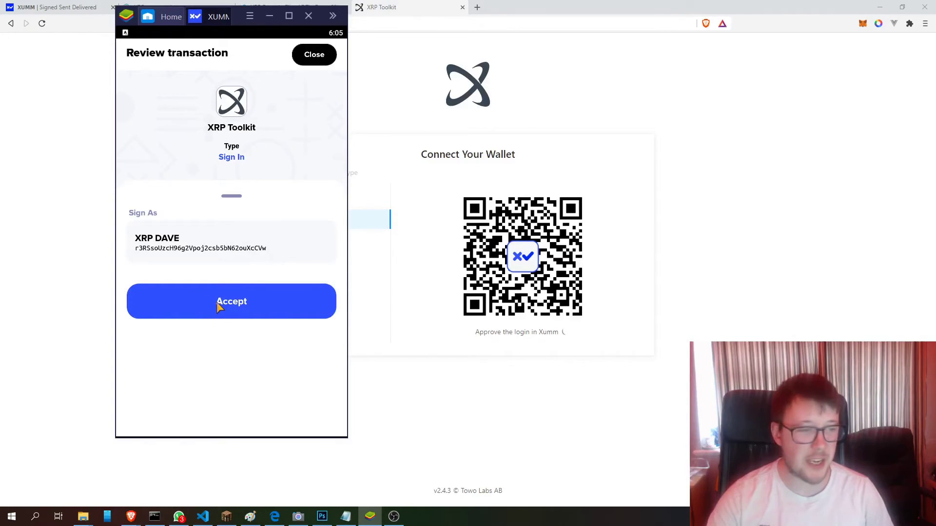
left_click(216, 302)
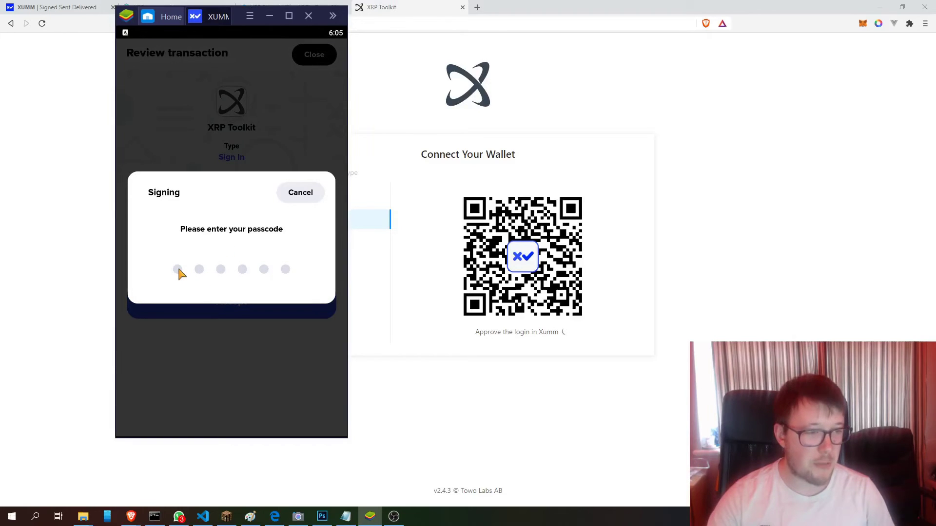
type("******")
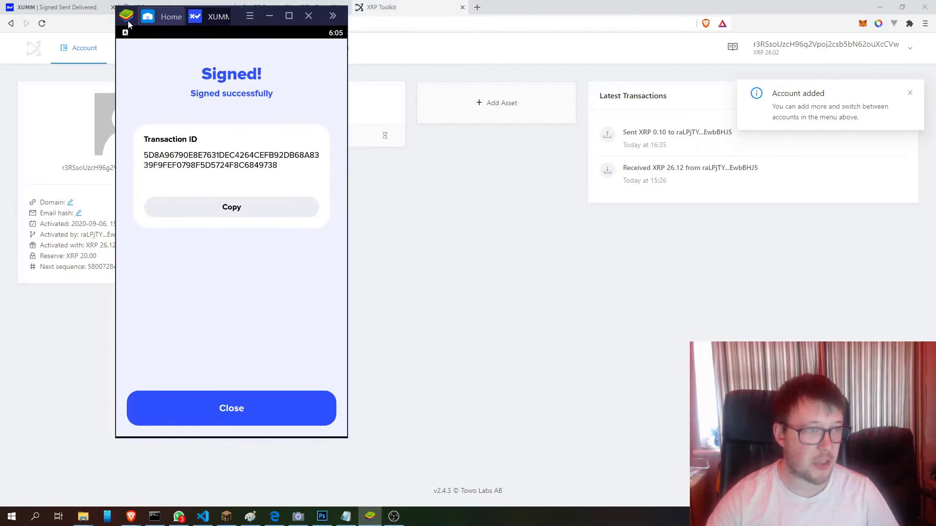
left_click(269, 15)
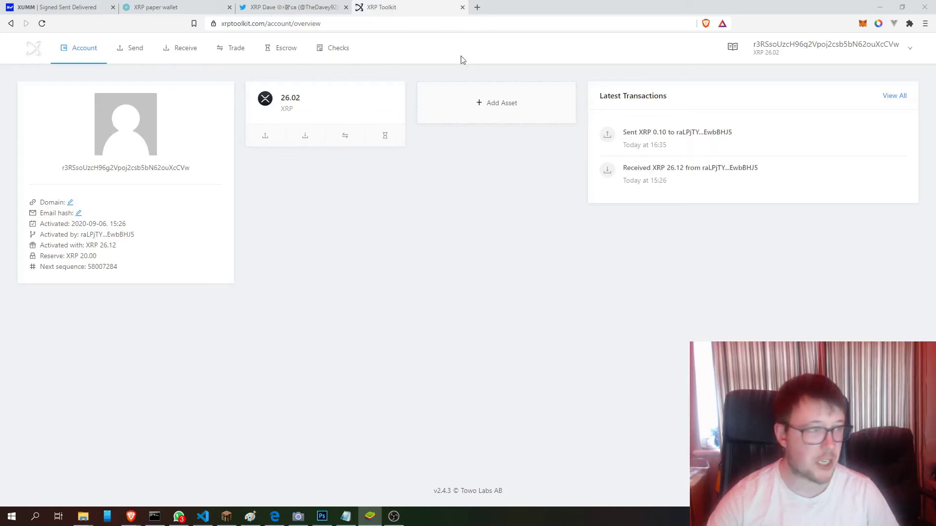
- Go to Account > Properties in XRP Toolkit and focus the Message Key field
mouse_move(80, 50)
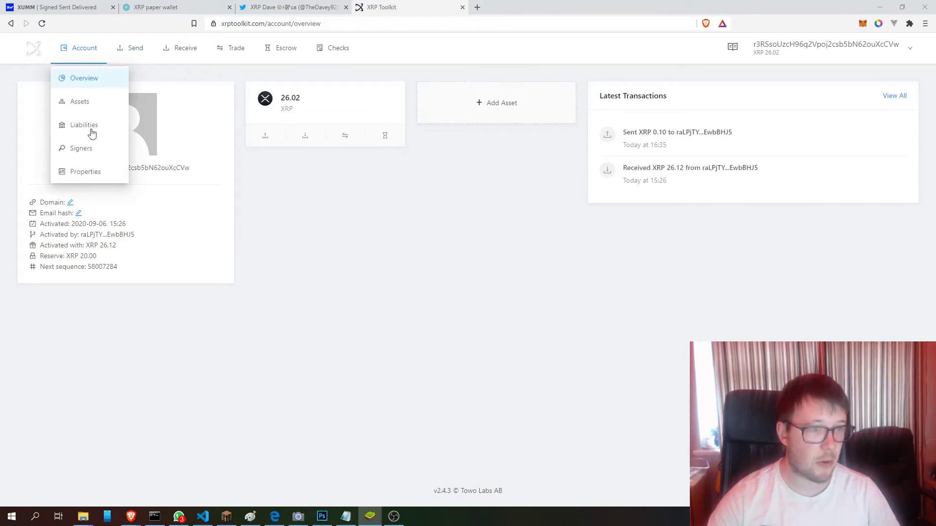
left_click(85, 172)
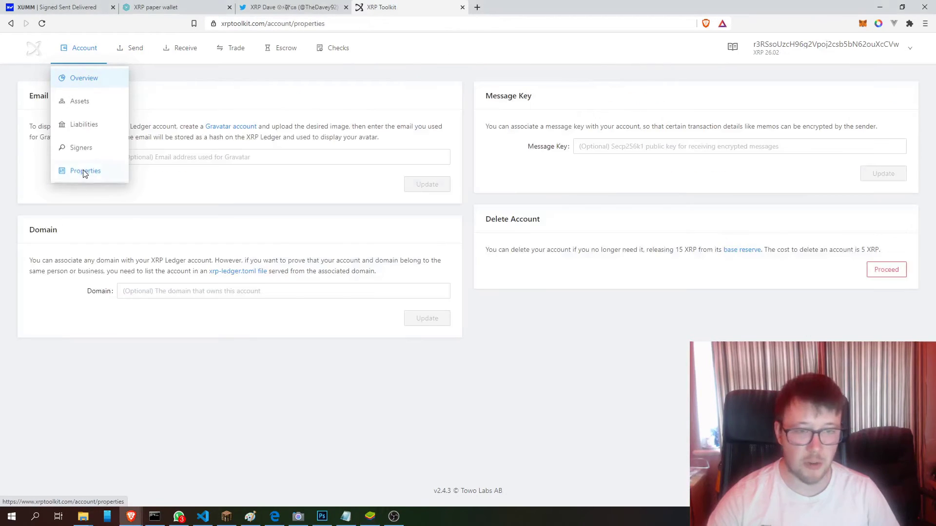
left_click(597, 150)
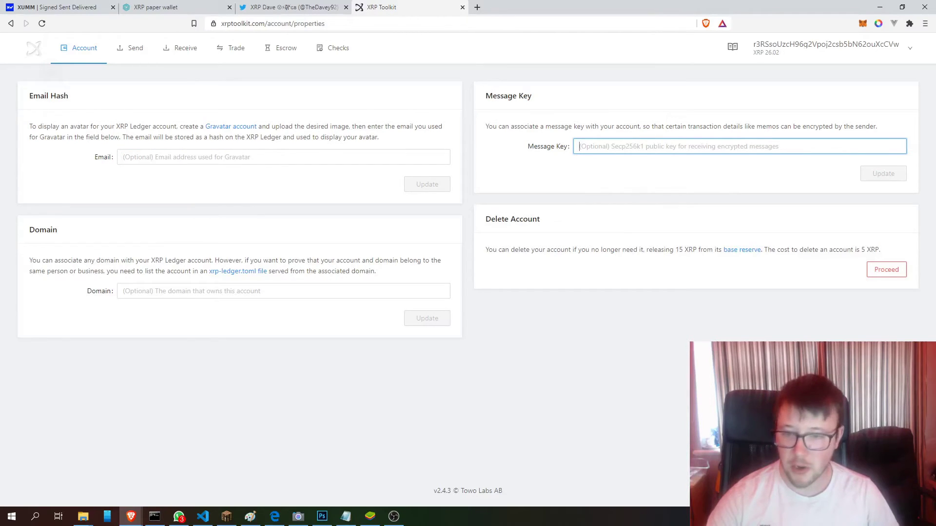
key("alt+Tab")
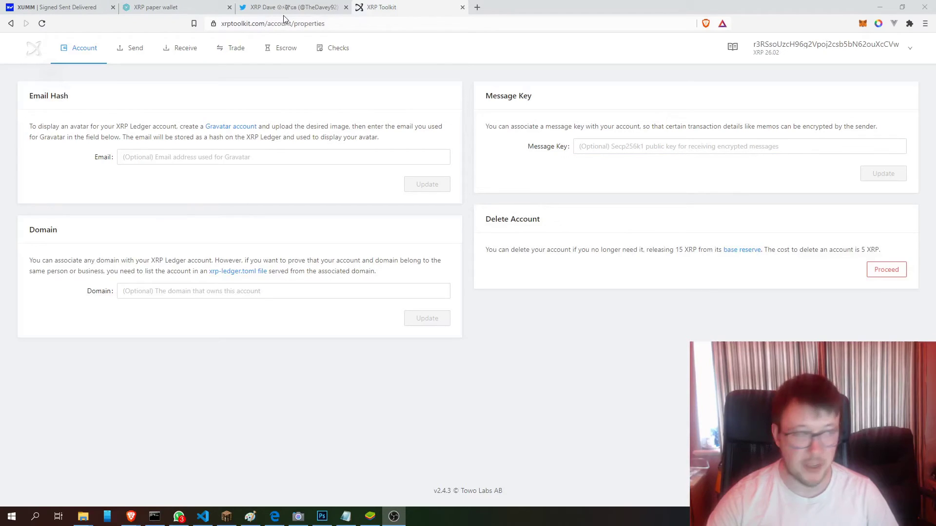
key("alt+Tab")
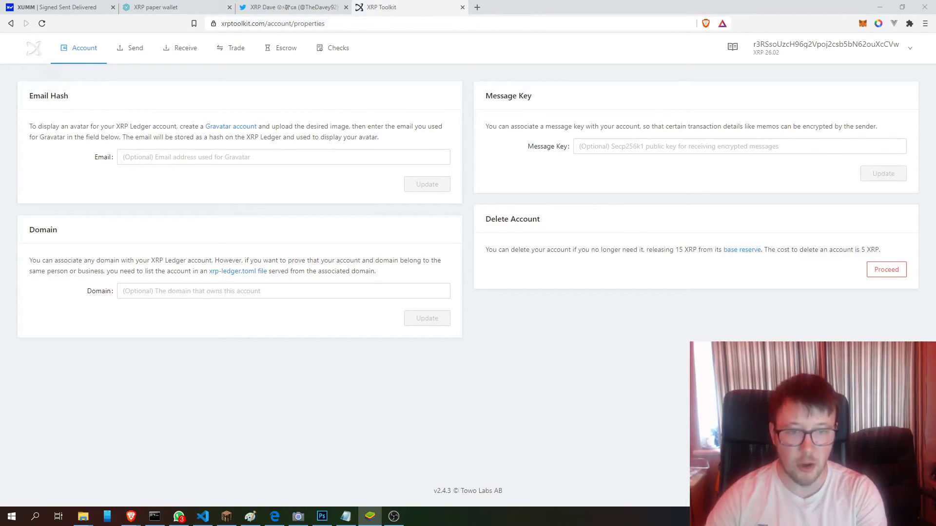
- In a new tab, search Google for 'xrp explorer' and open the Bithomp XRP explorer
left_click(477, 7)
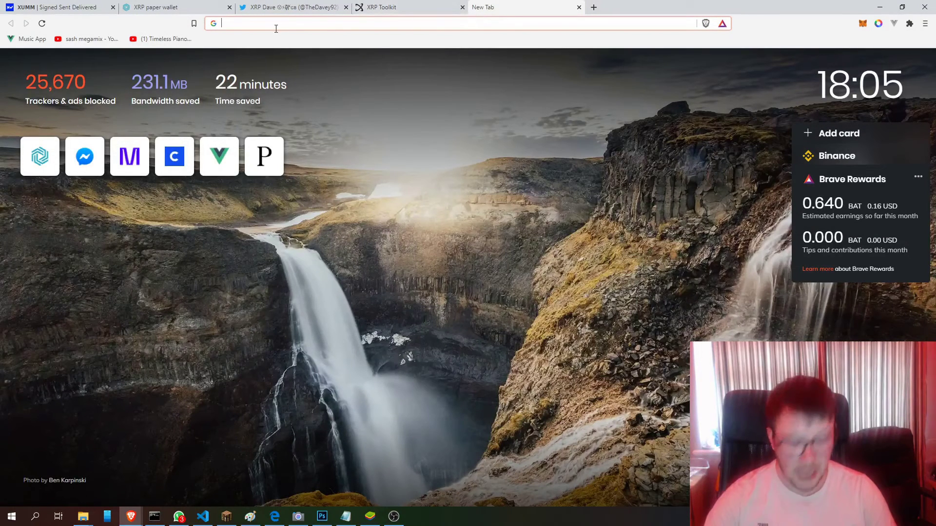
type("google.com")
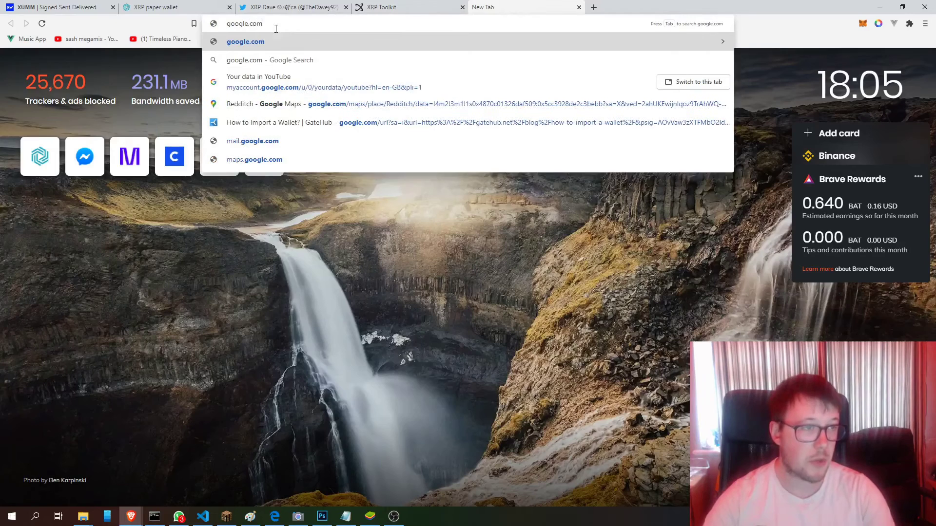
key("Return")
type("xrp e")
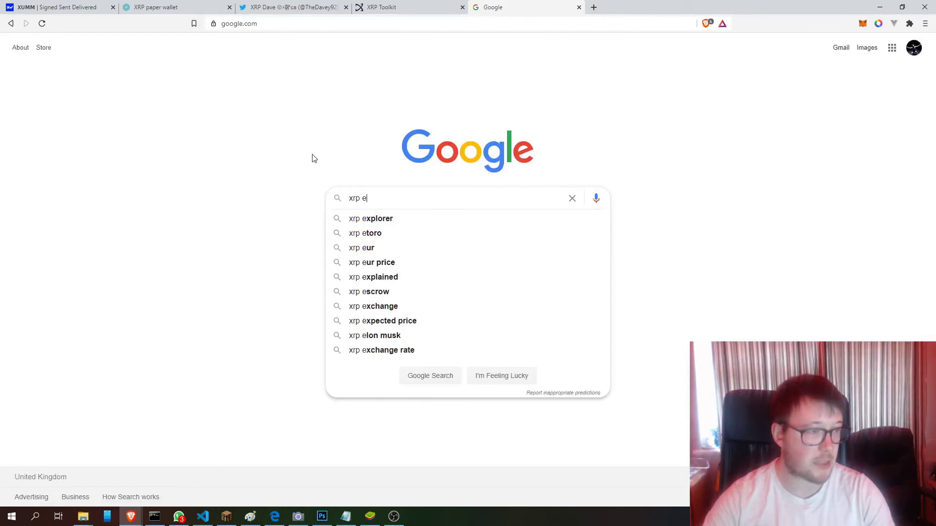
key("Down")
key("Return")
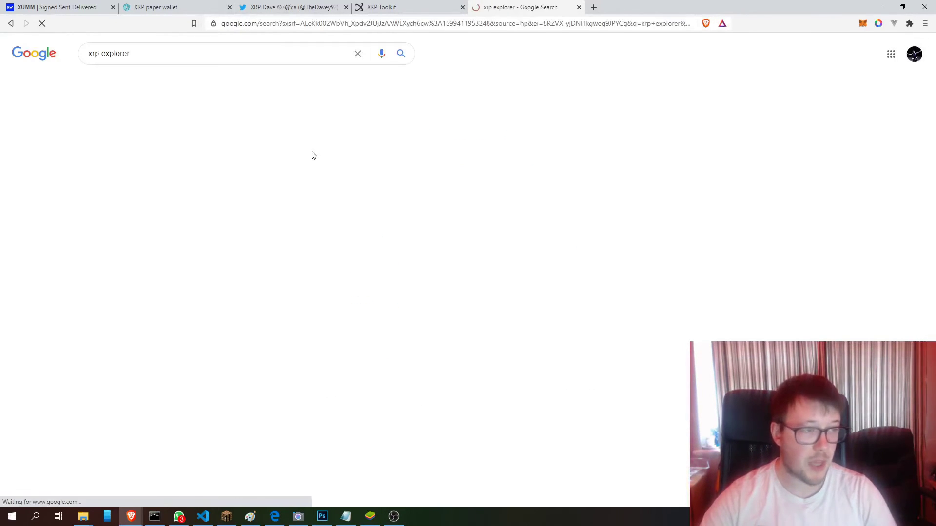
left_click(122, 140)
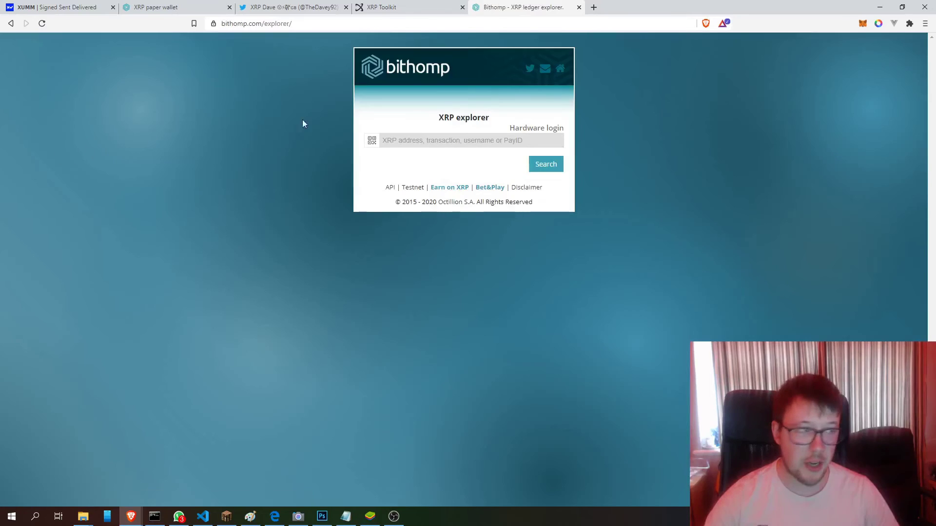
- Look up the saved wallet address to view its 26.02 XRP balance and two transactions
left_click(402, 141)
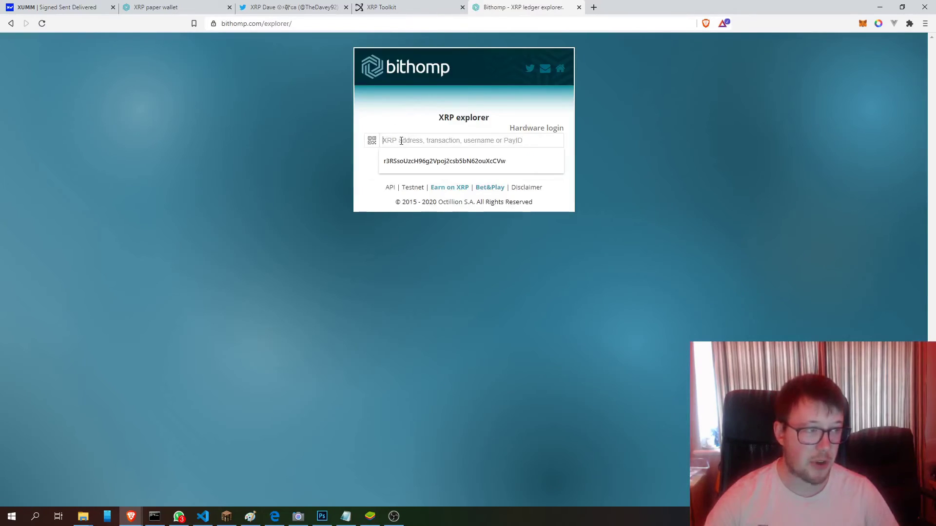
left_click(414, 162)
left_click(550, 167)
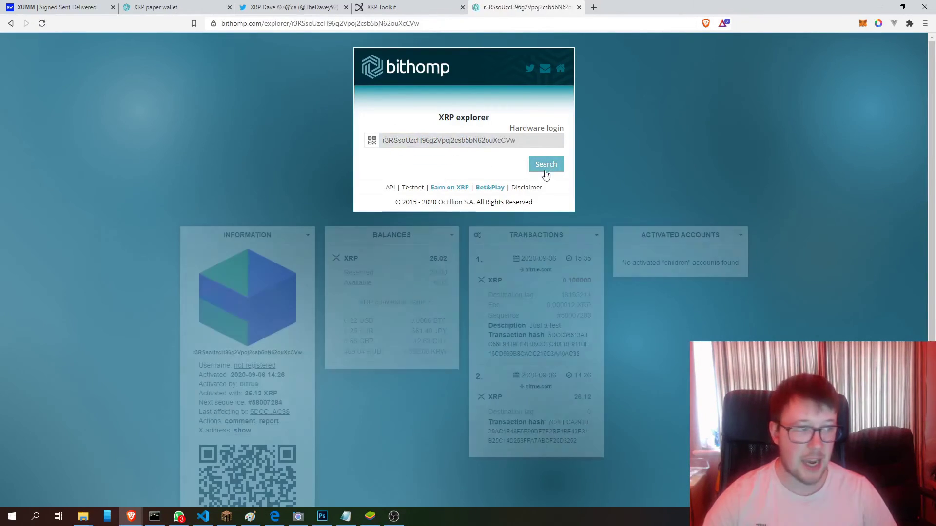
scroll(199, 211, "down", 2)
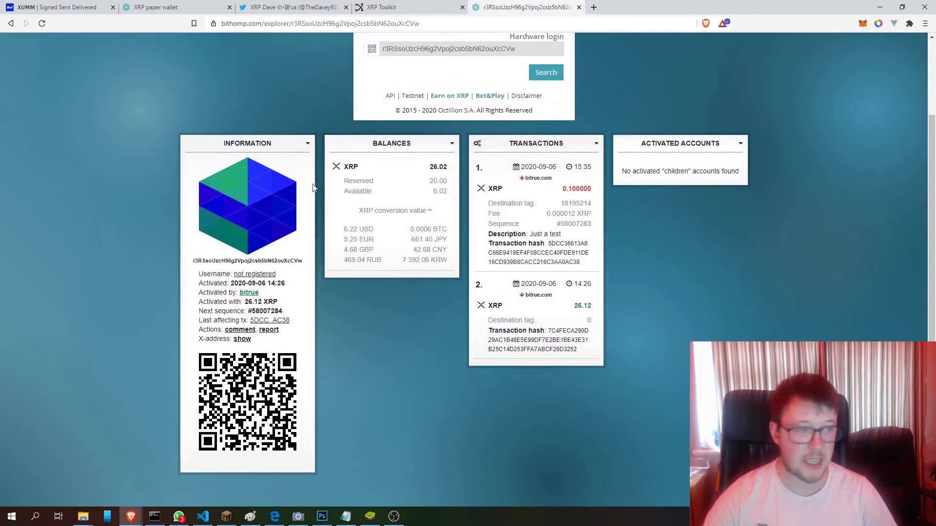
left_click_drag(224, 143, 246, 143)
left_click_drag(323, 165, 593, 422)
left_click(600, 417)
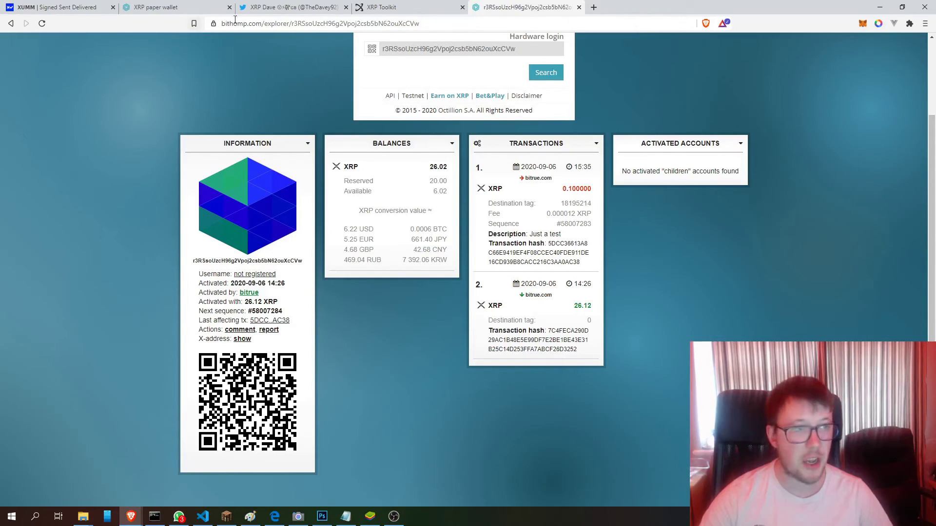
double_click(250, 23)
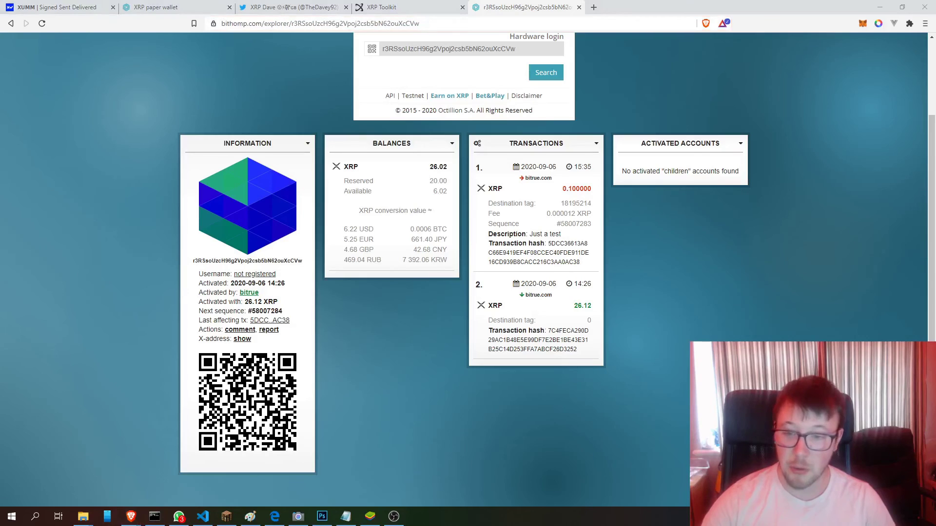
key("alt+Tab")
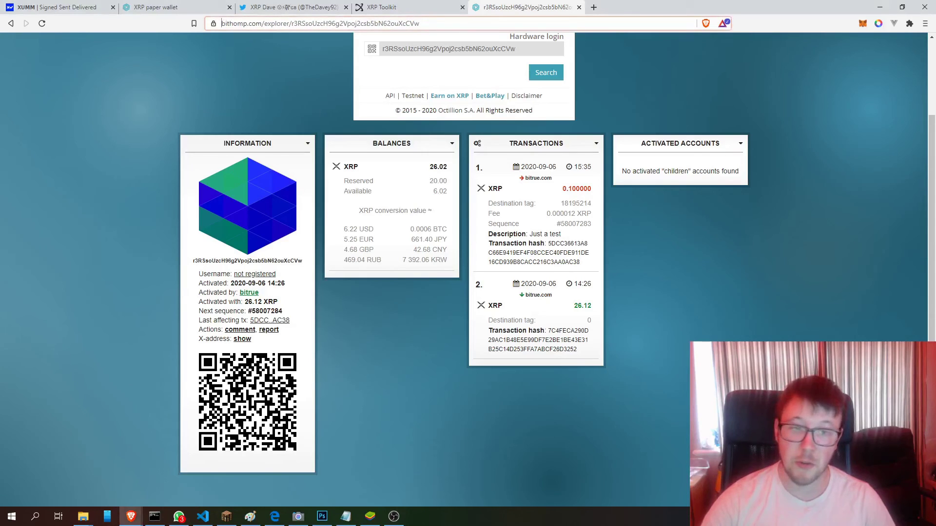